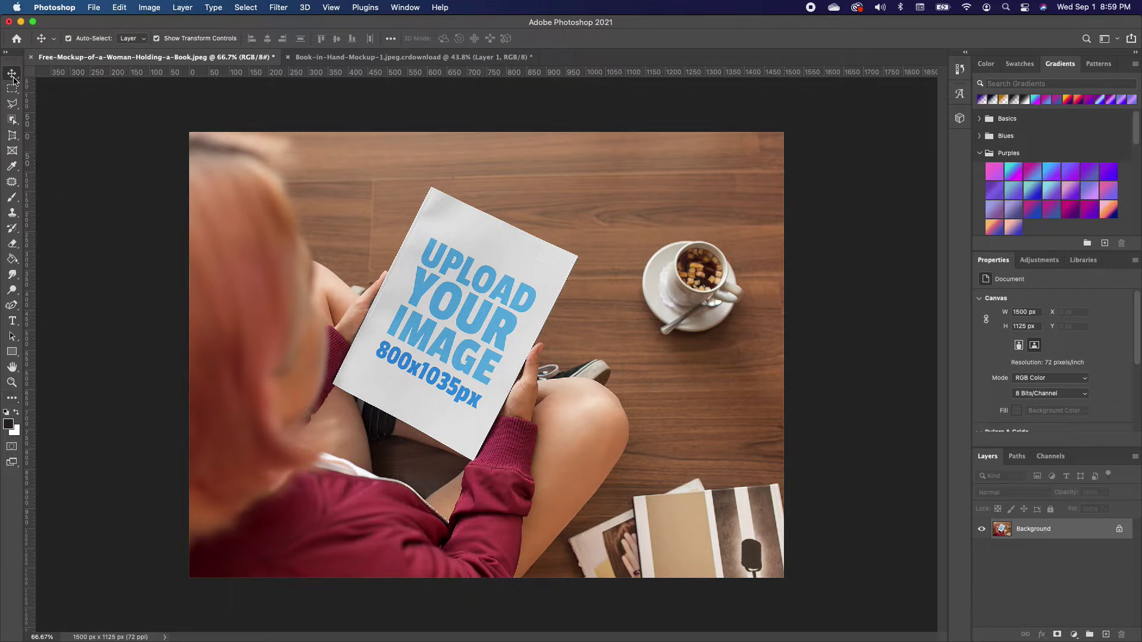
Bring up the Crop tool's flyout on the woman-holding-a-book mockup to reach Perspective Crop.
left_click(17, 142)
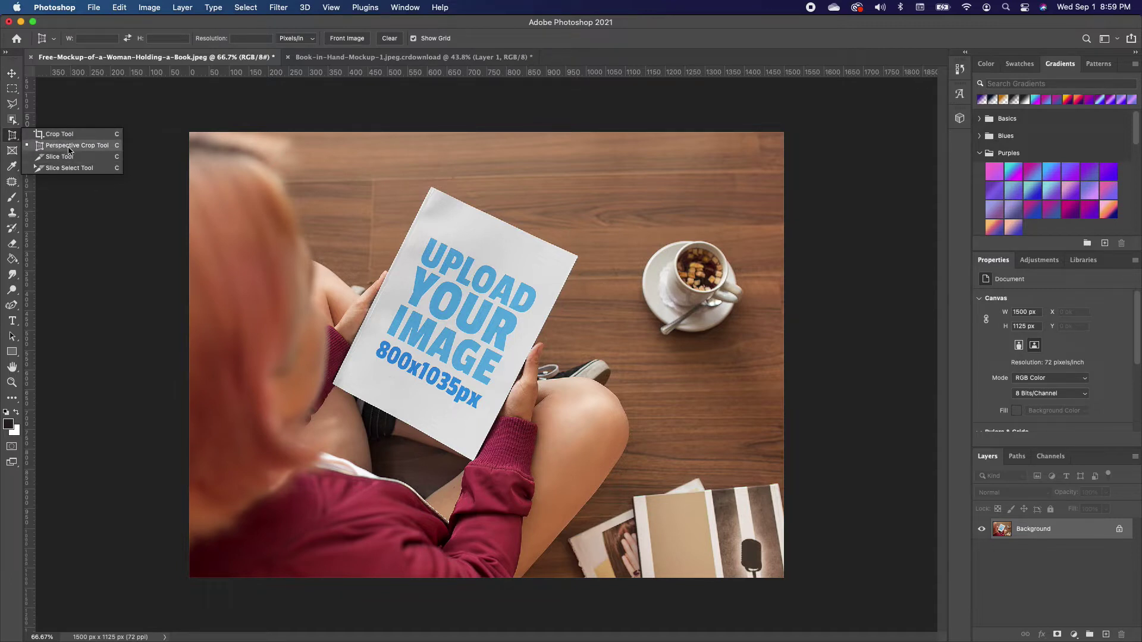
Perspective-crop the photo to the book's four corners, producing a flat 435×586 px page.
left_click(69, 148)
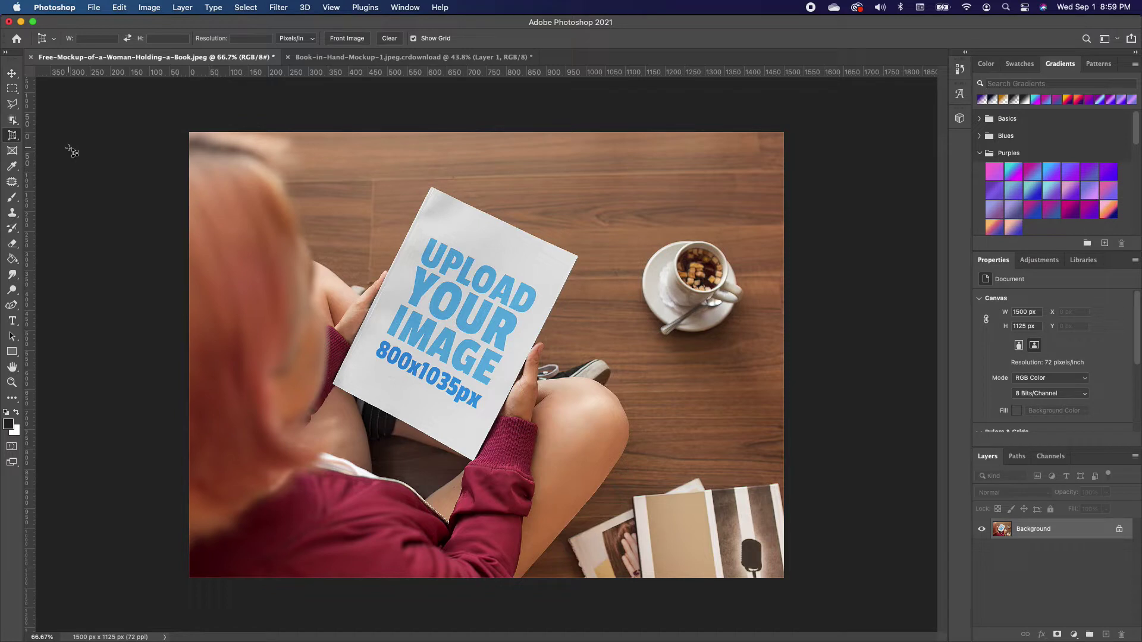
left_click(333, 384)
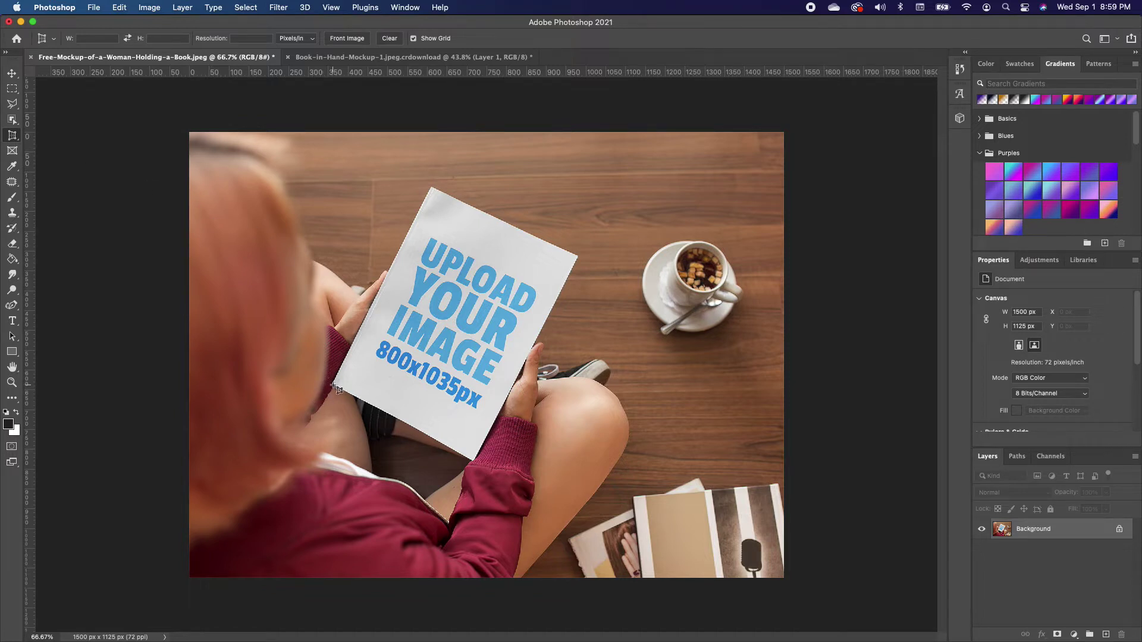
left_click(433, 186)
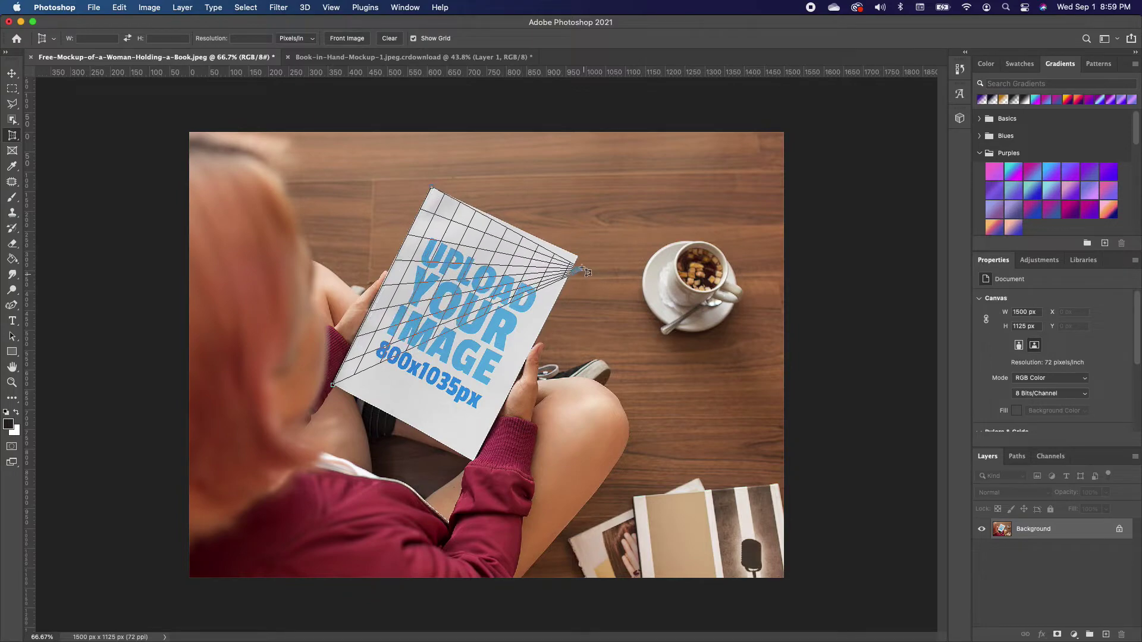
left_click(577, 256)
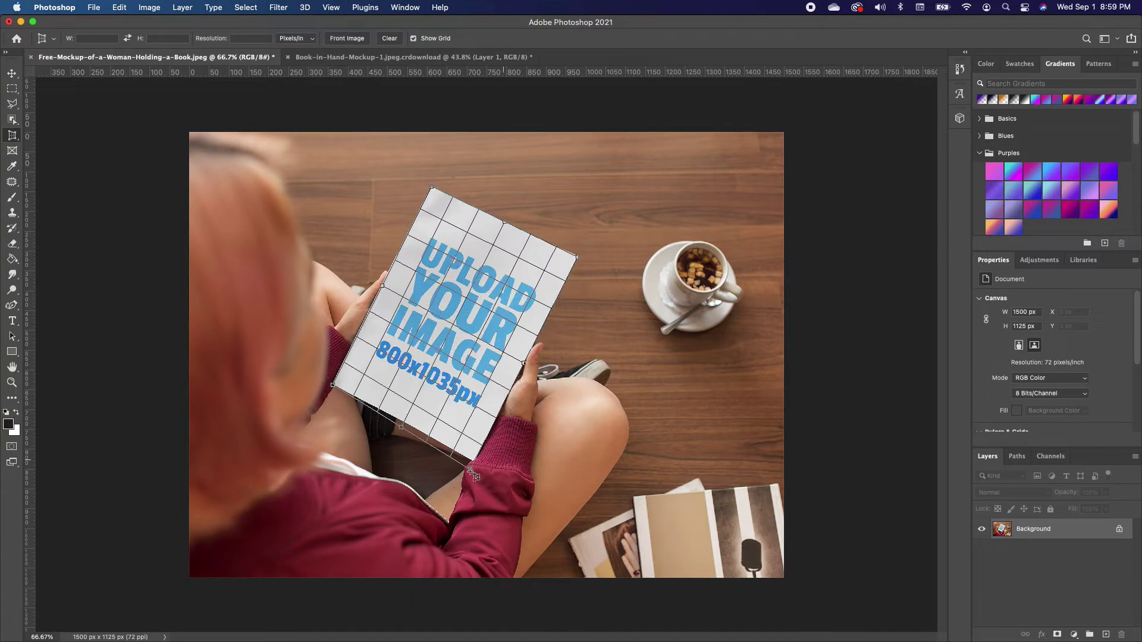
left_click(470, 471)
scroll(574, 258, "up", 10)
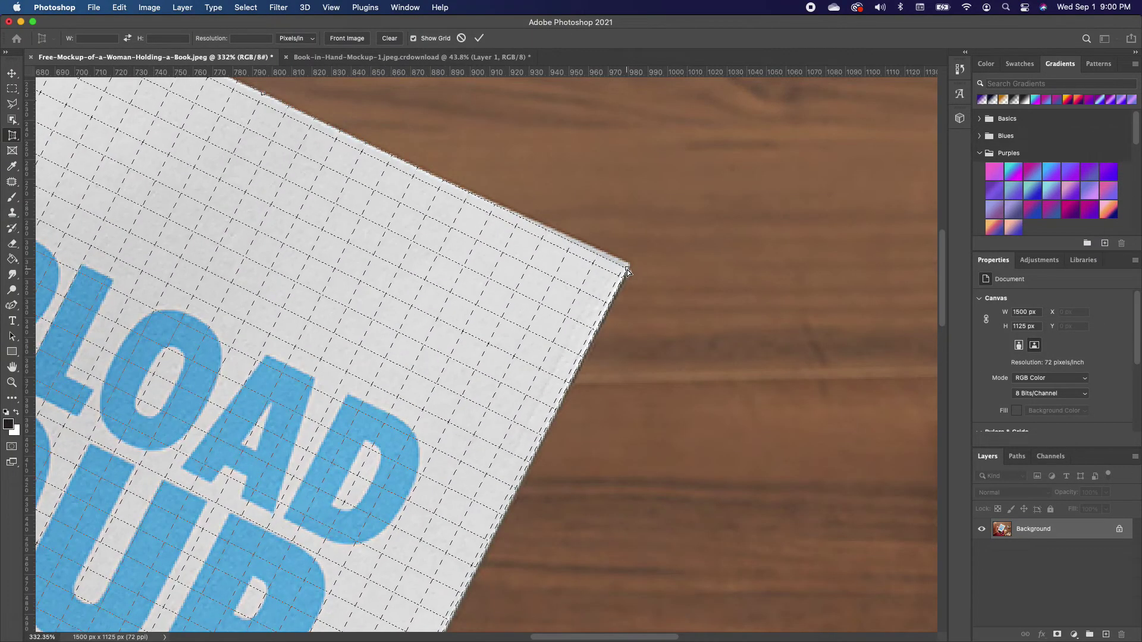
mouse_move(628, 271)
left_mouse_down()
mouse_move(629, 250)
mouse_move(628, 265)
left_mouse_up()
scroll(630, 296, "up", 5)
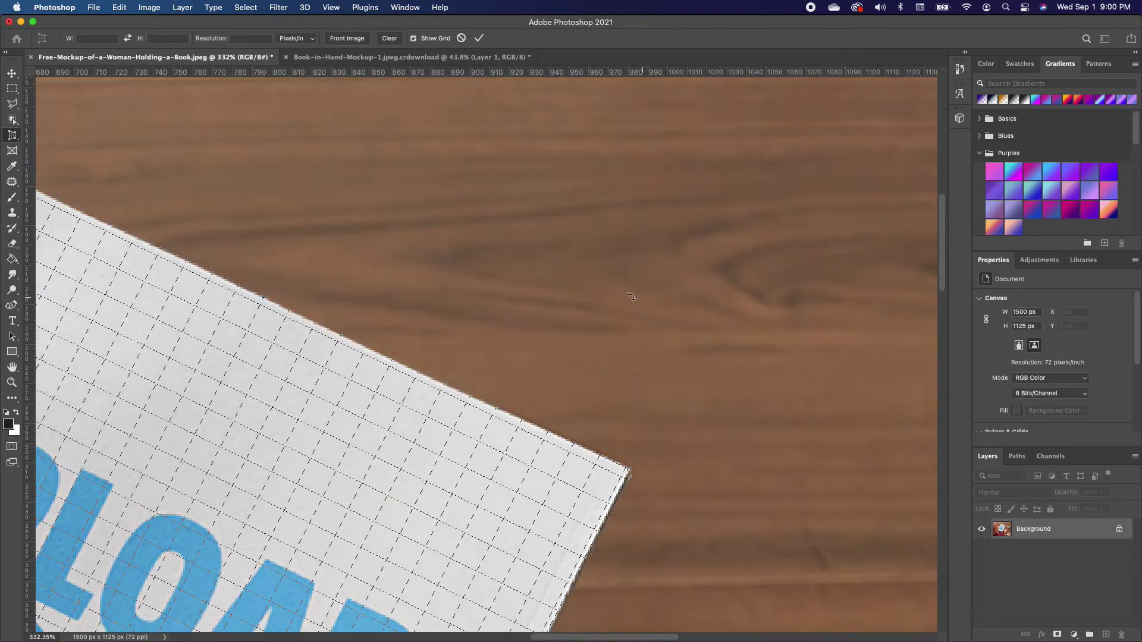
scroll(630, 296, "up", 5)
scroll(477, 360, "down", 3)
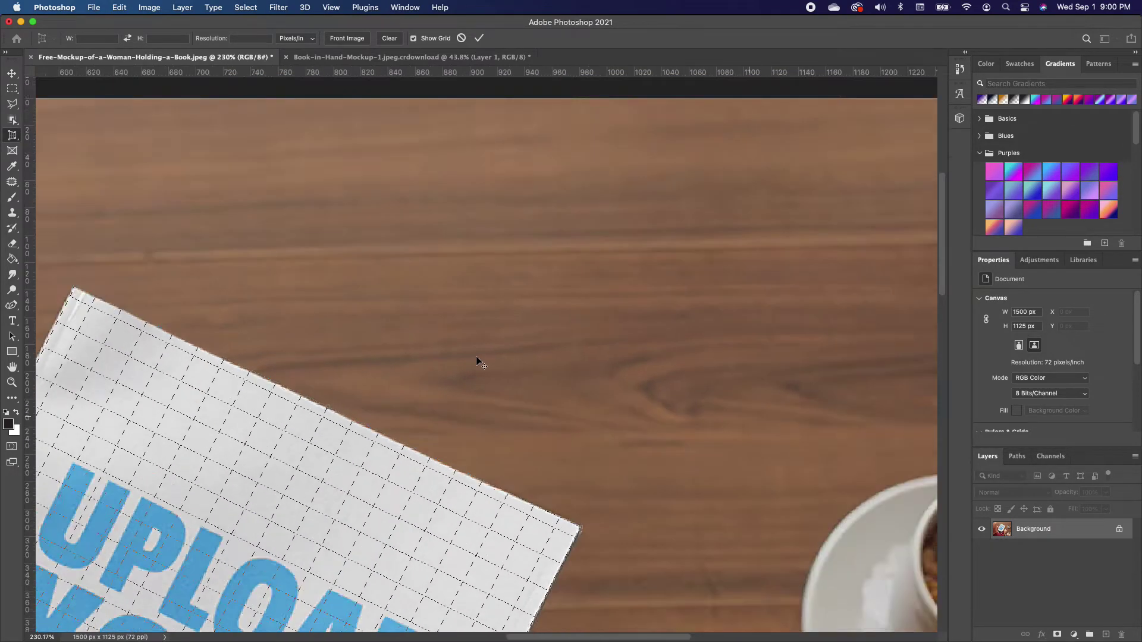
key("super+0")
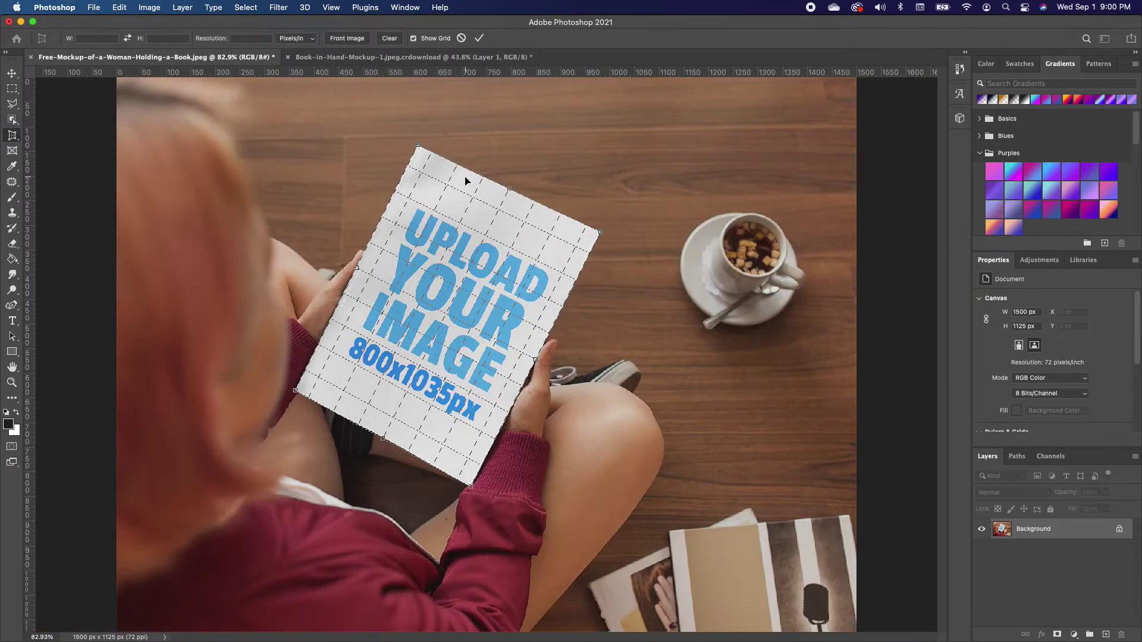
left_click(479, 38)
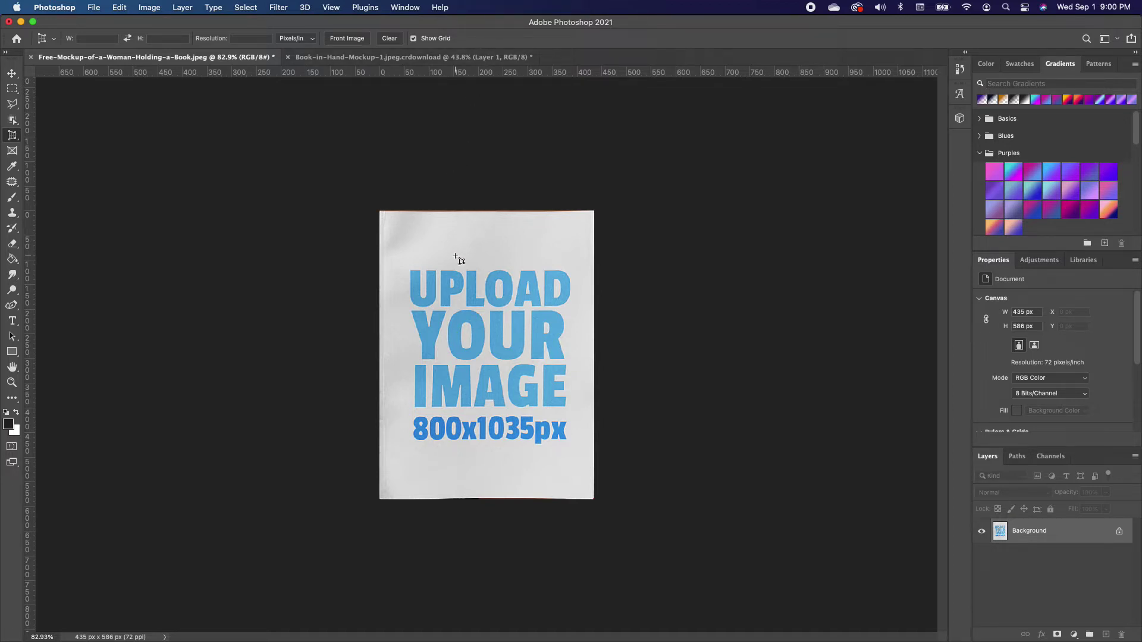
Copy the flattened page, undo the crop, and paste the page as Layer 1 over the full photo.
key("super+a")
key("super+c")
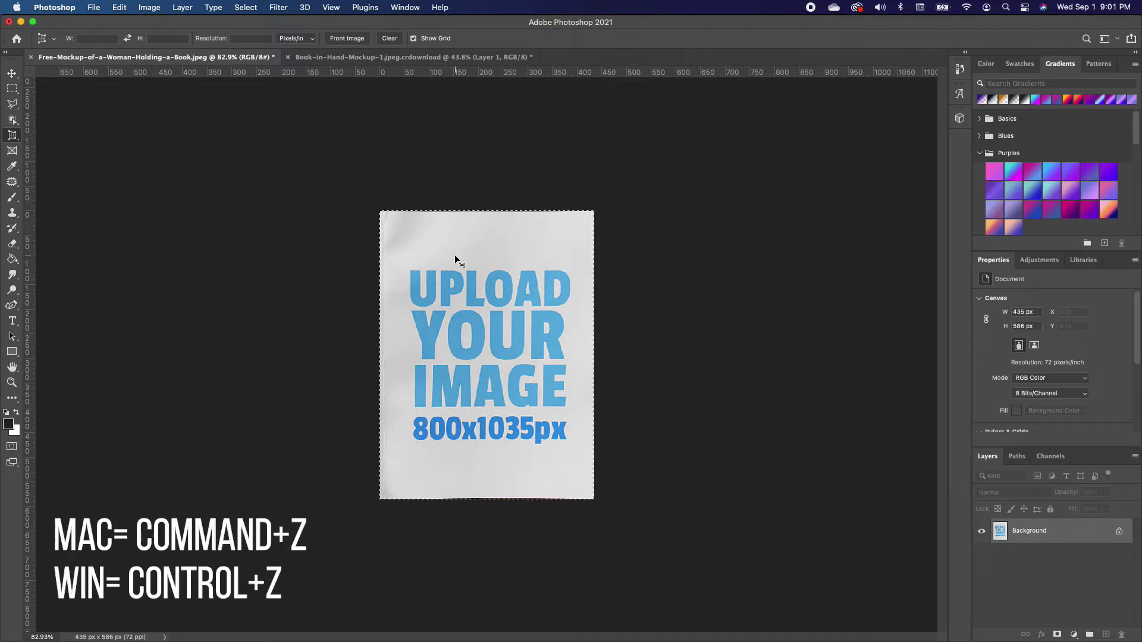
key("super+z")
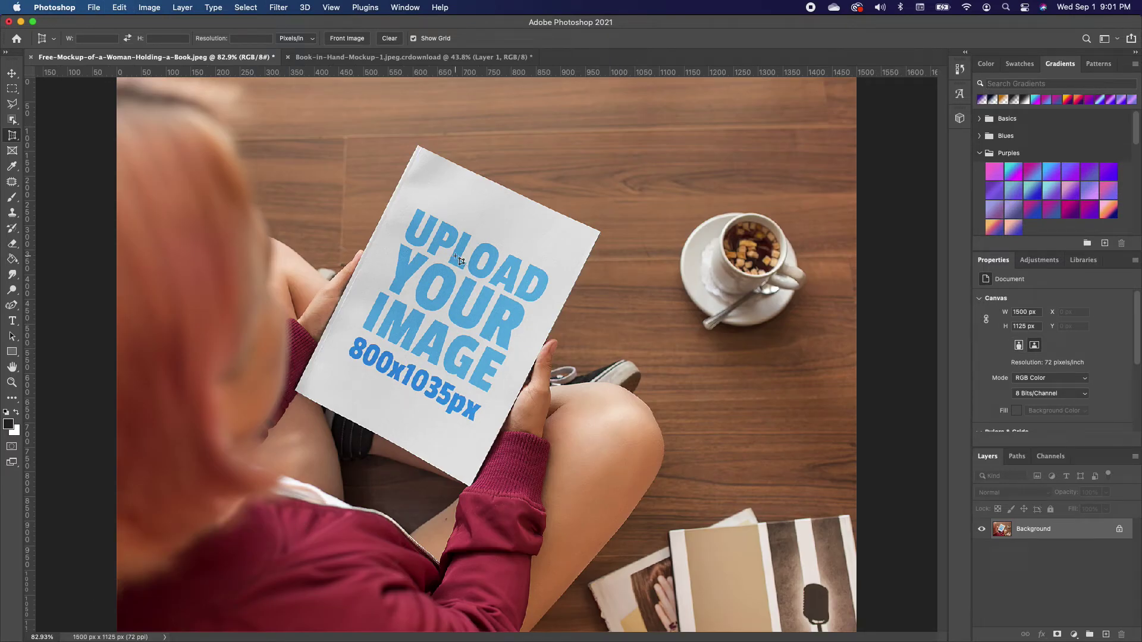
key("super+v")
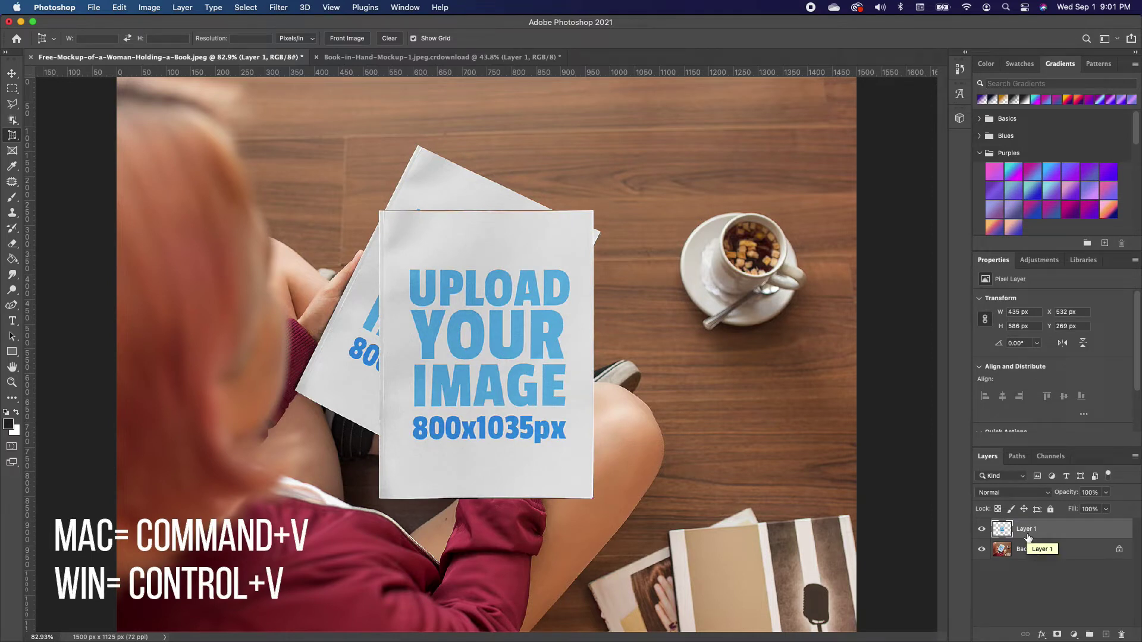
Convert Layer 1 to a smart object and distort its four corners onto the held book.
right_click(1033, 532)
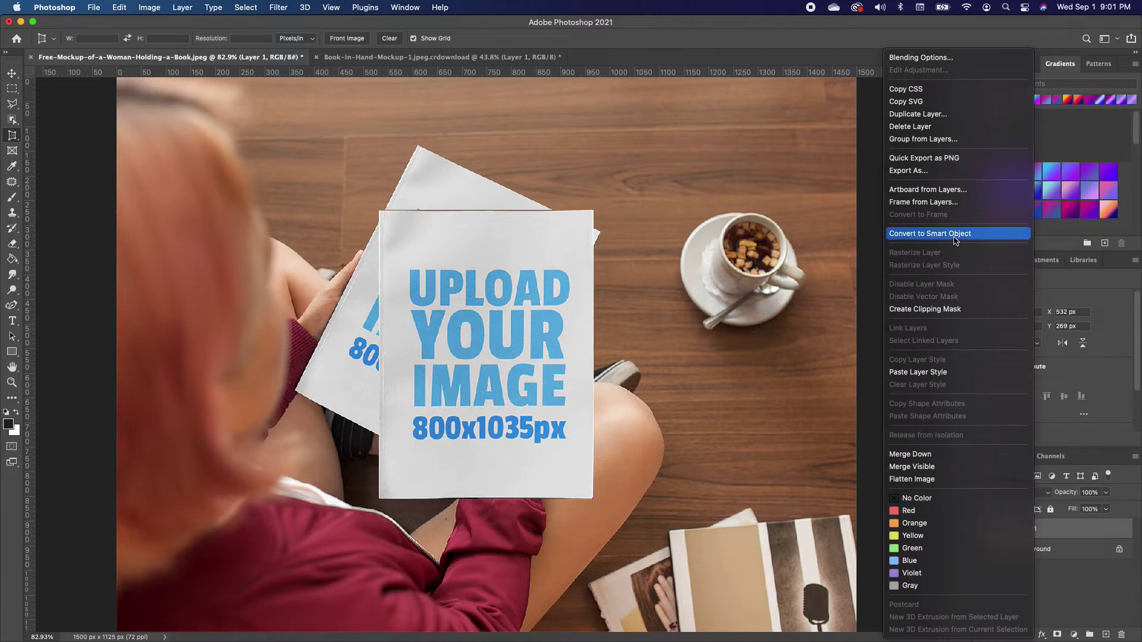
key("Escape")
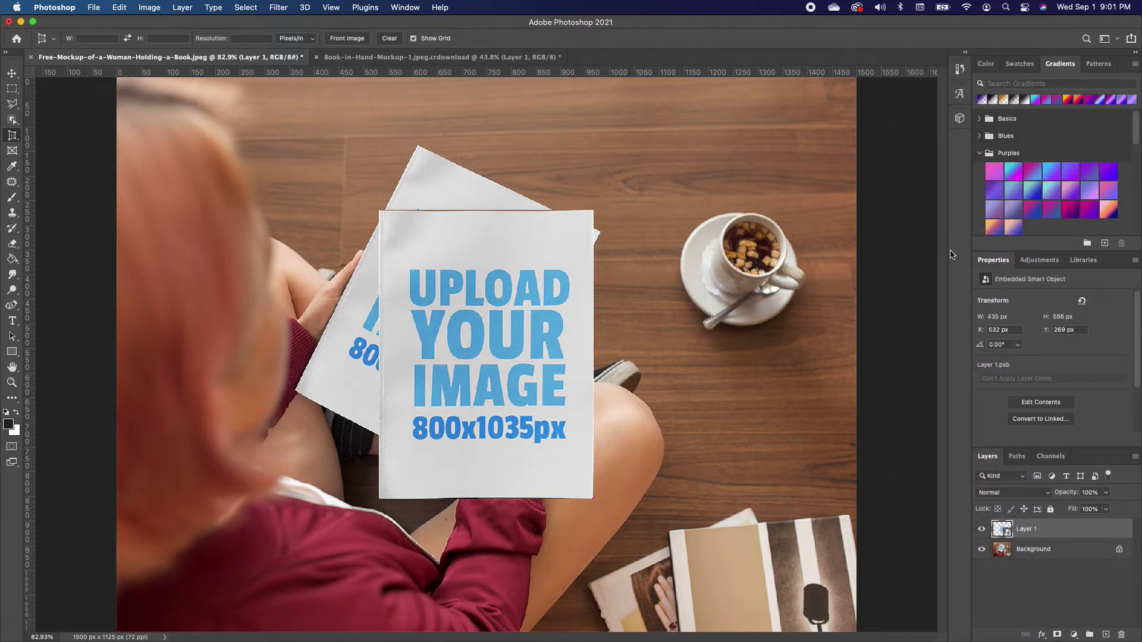
left_click(12, 72)
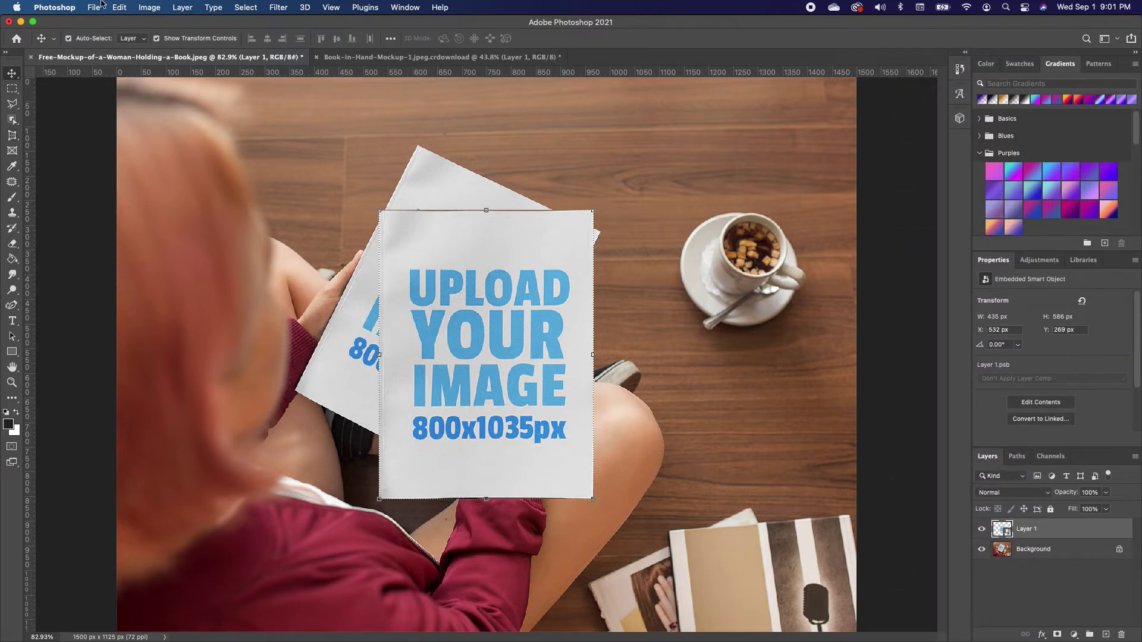
left_click(149, 7)
mouse_move(119, 7)
mouse_move(179, 269)
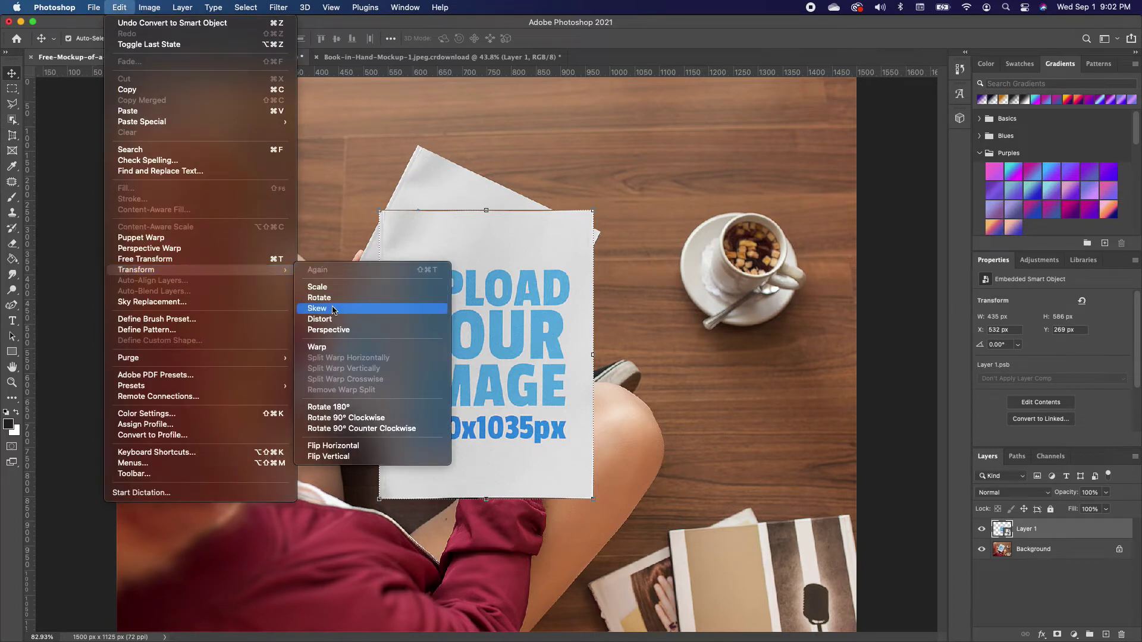
left_click(333, 324)
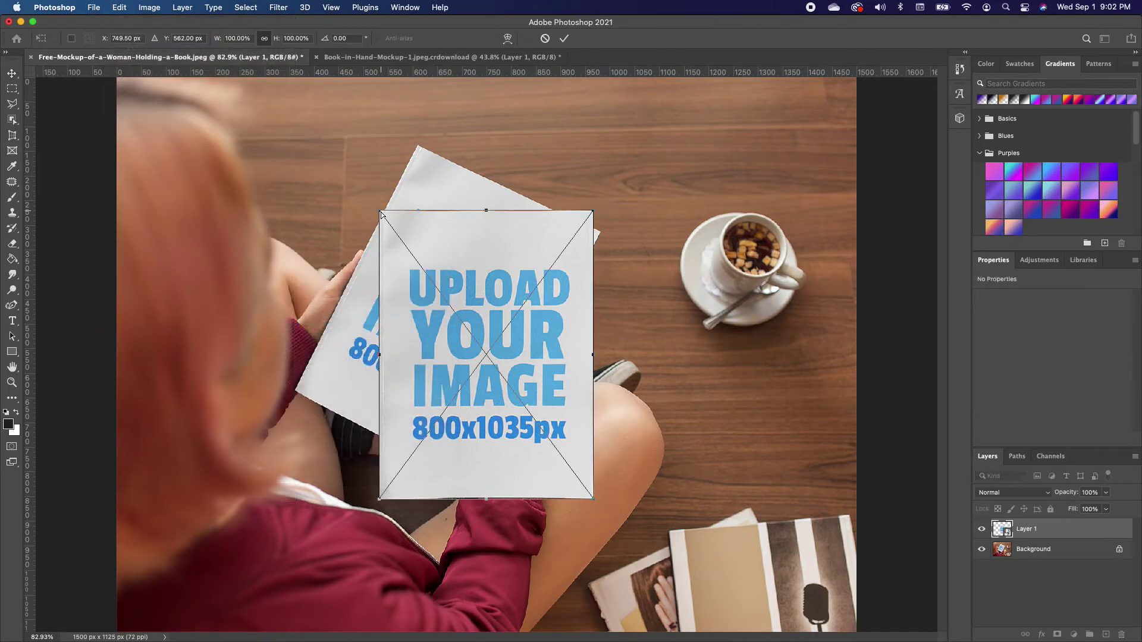
left_click_drag(383, 216, 424, 139)
left_click_drag(380, 497, 295, 390)
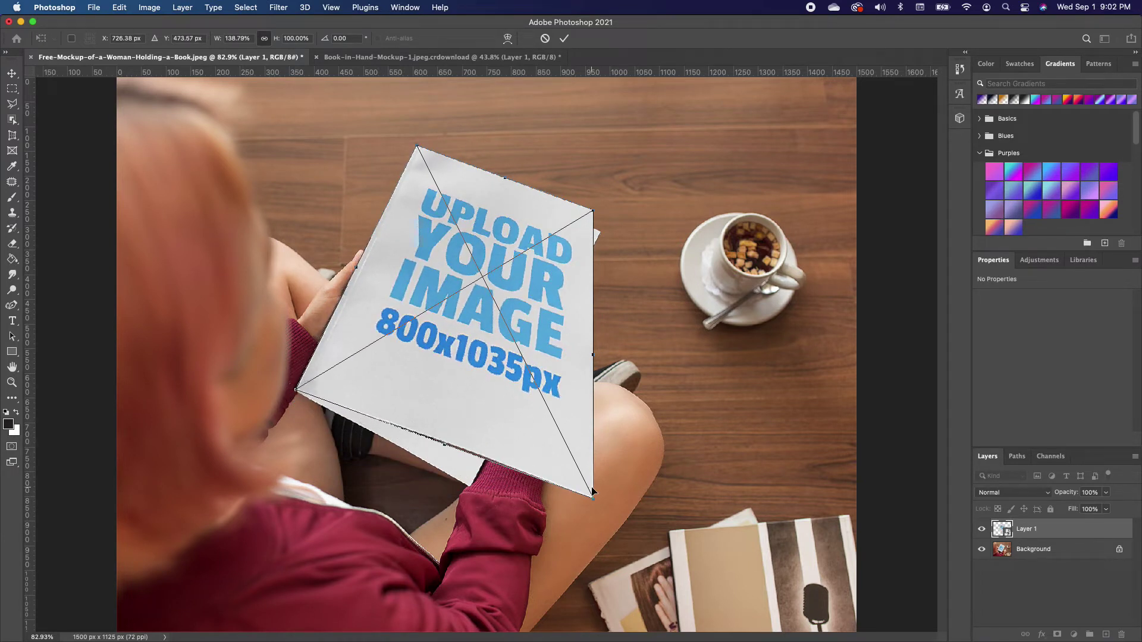
left_click_drag(594, 503, 469, 487)
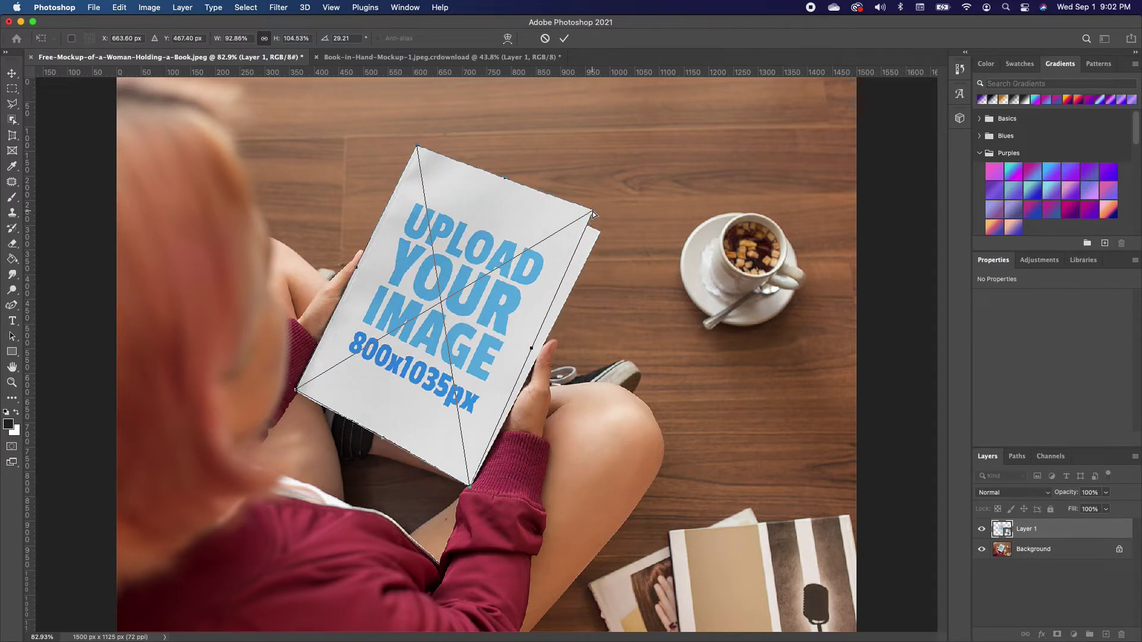
left_click_drag(593, 212, 599, 236)
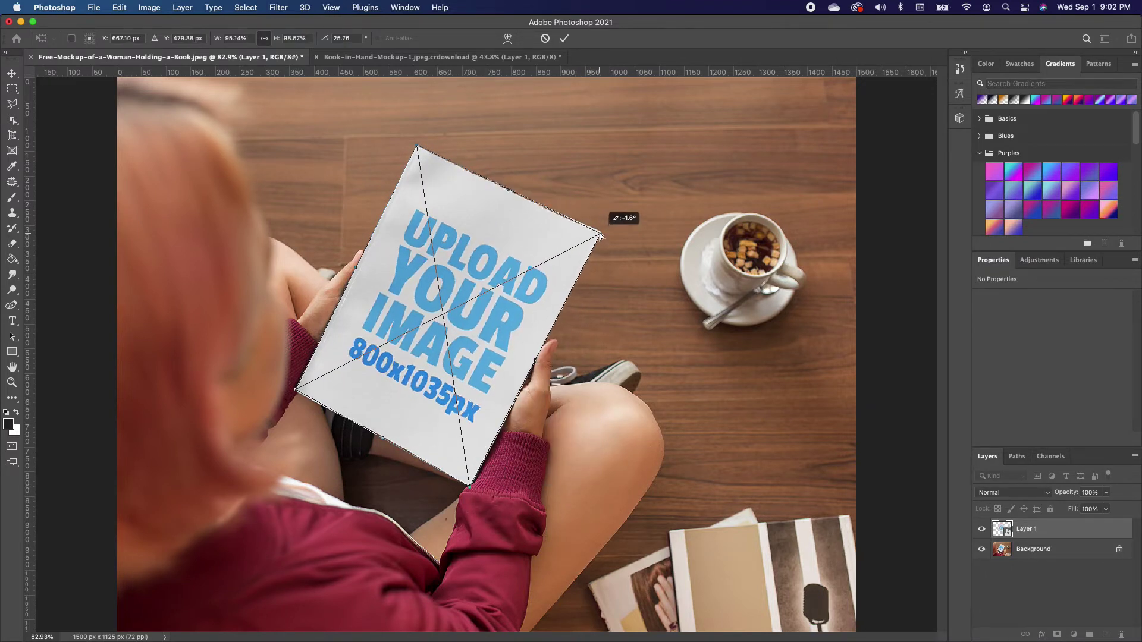
left_click(565, 39)
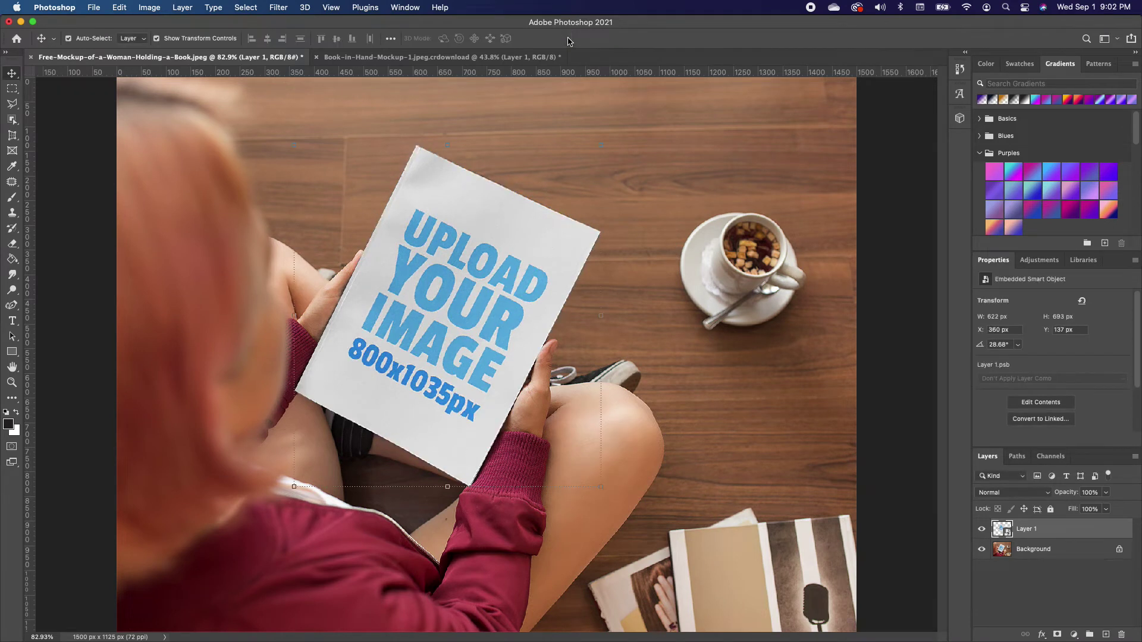
Open Layer 1's smart object contents and drop the 'WHAT'S IN THE BABY - Final' cover onto it.
double_click(1008, 532)
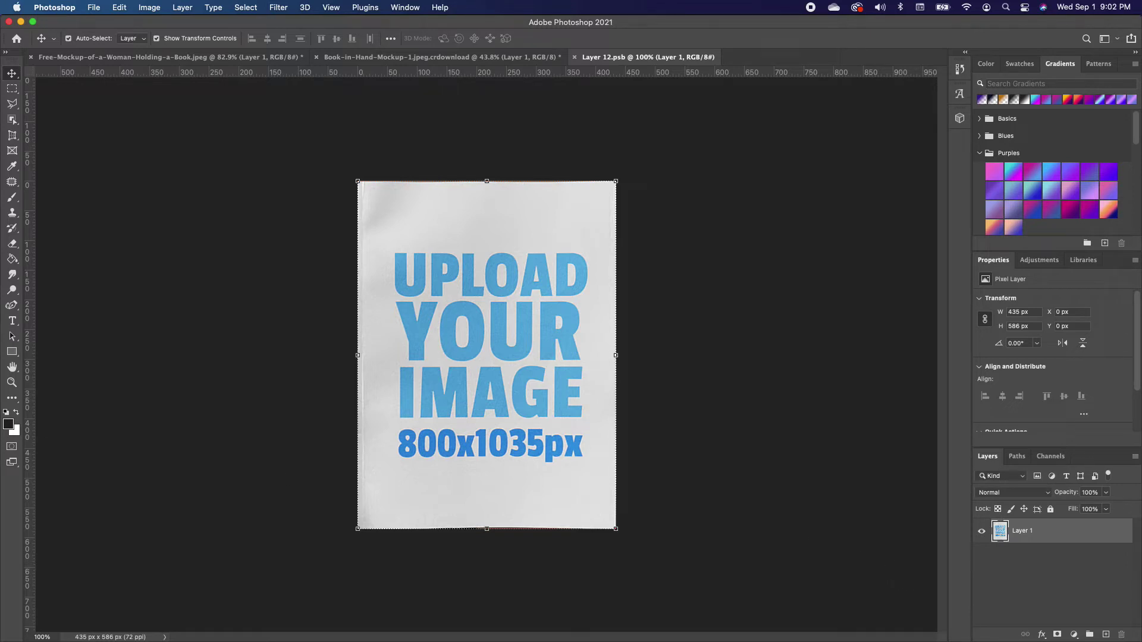
left_click_drag(484, 343, 486, 259)
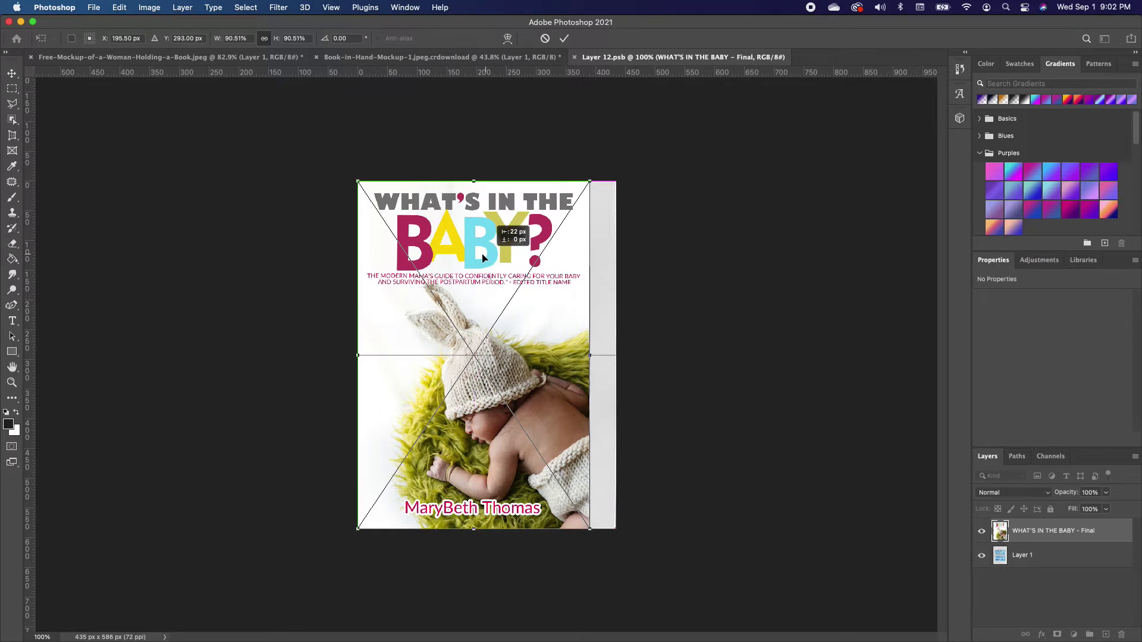
Move and scale the placed cover so it fills the whole page, then commit.
left_click_drag(590, 528, 621, 574)
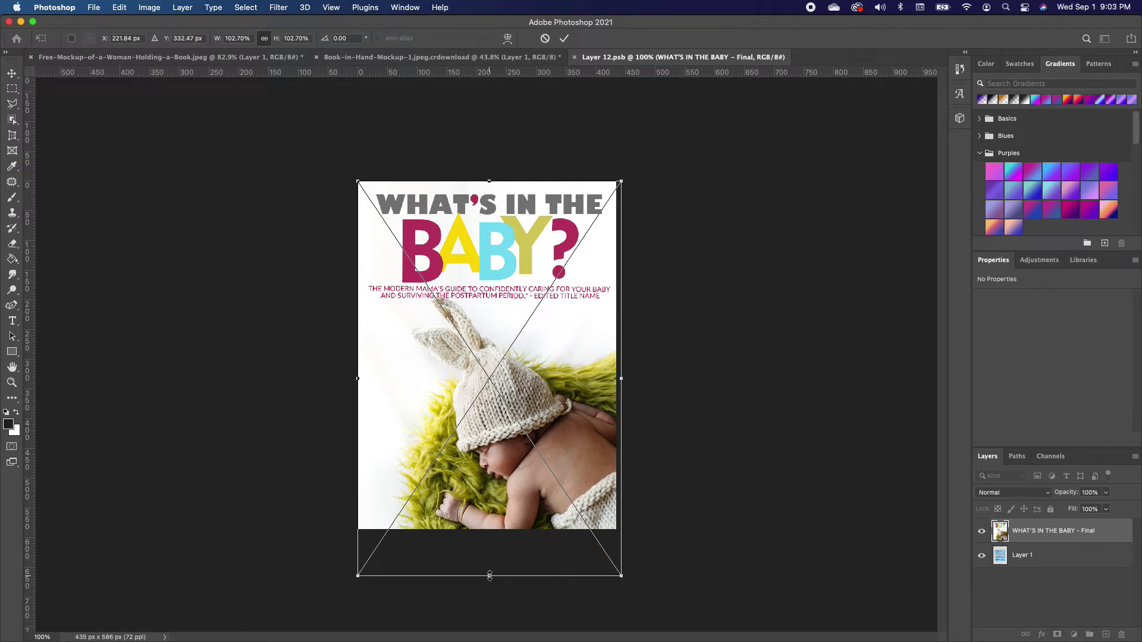
left_click_drag(490, 575, 491, 529)
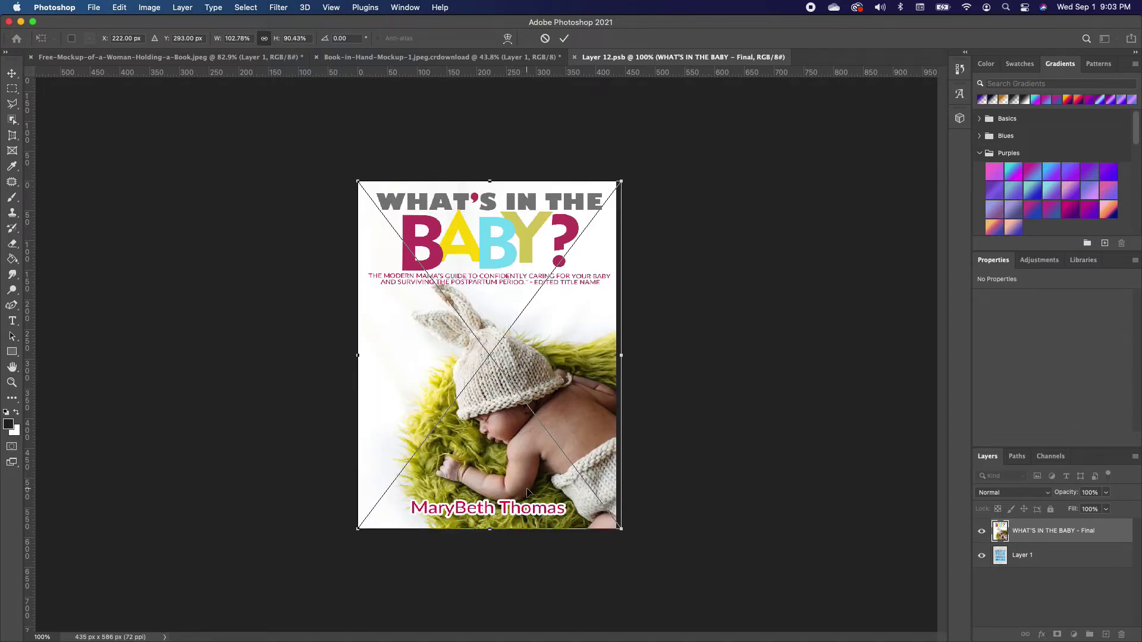
left_click_drag(524, 483, 519, 478)
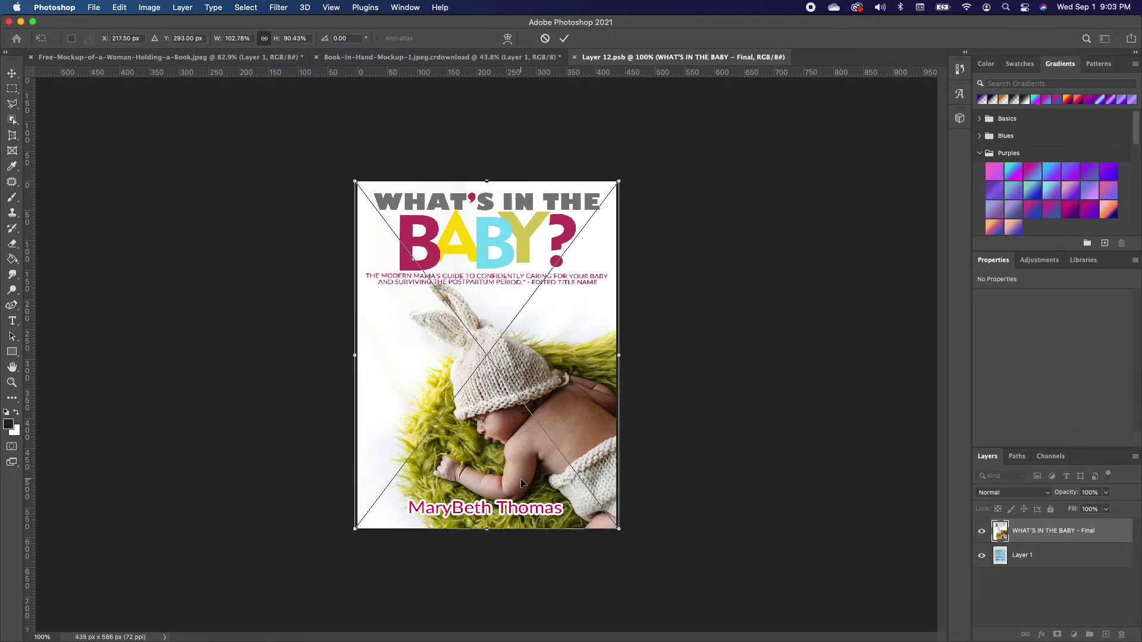
key("Return")
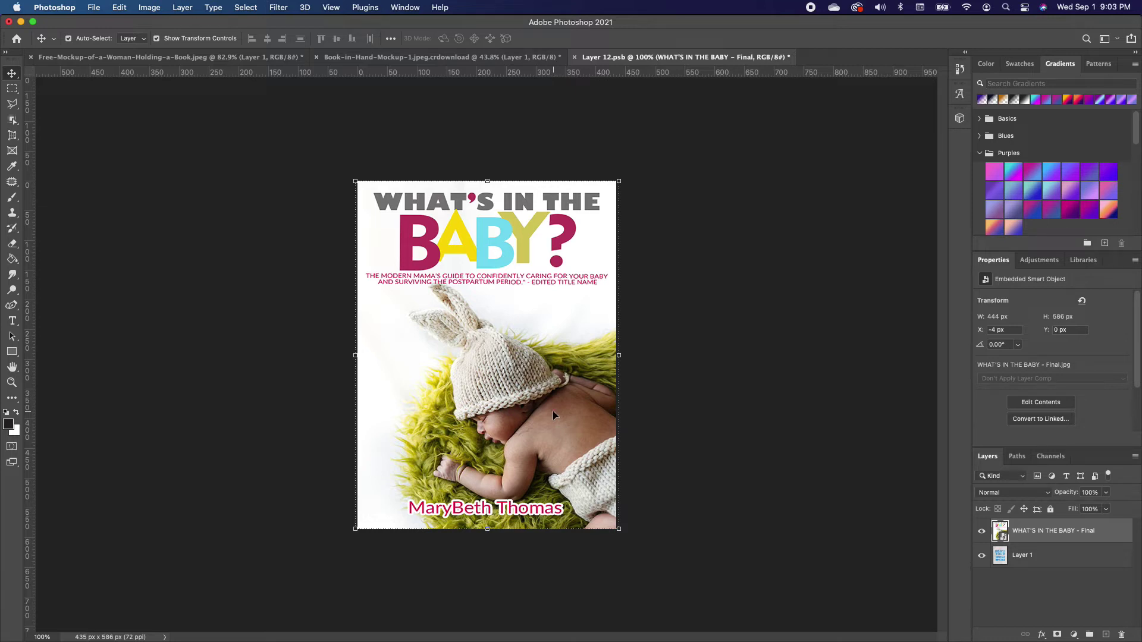
left_click(95, 8)
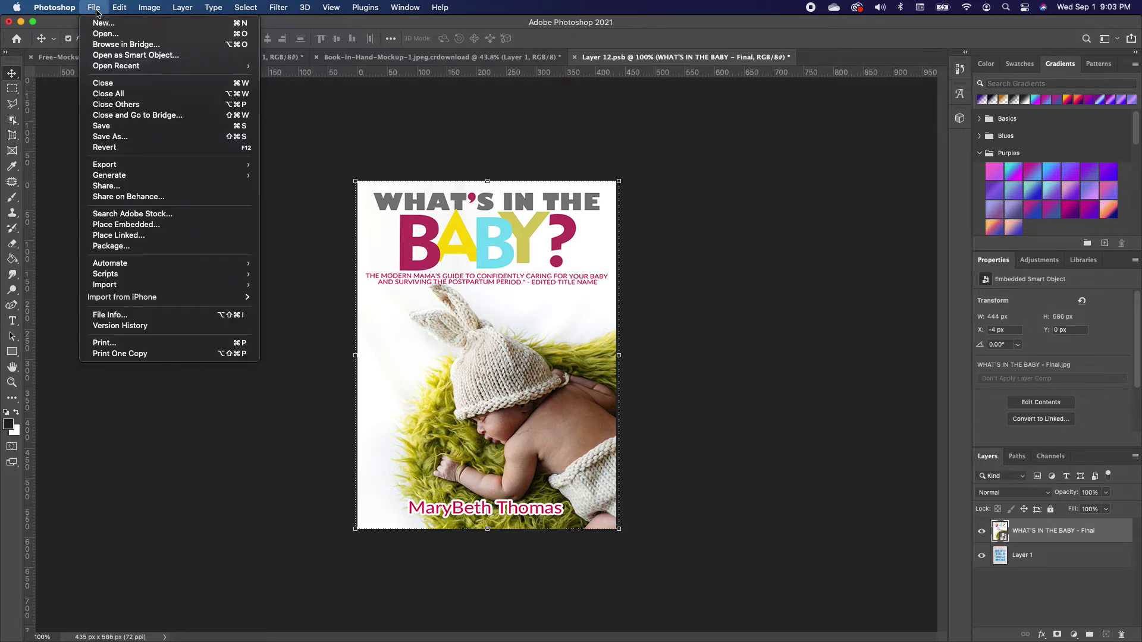
Save Layer 12.psb, check the cover on the woman mockup, then switch to the Book-in-Hand mockup.
left_click(107, 126)
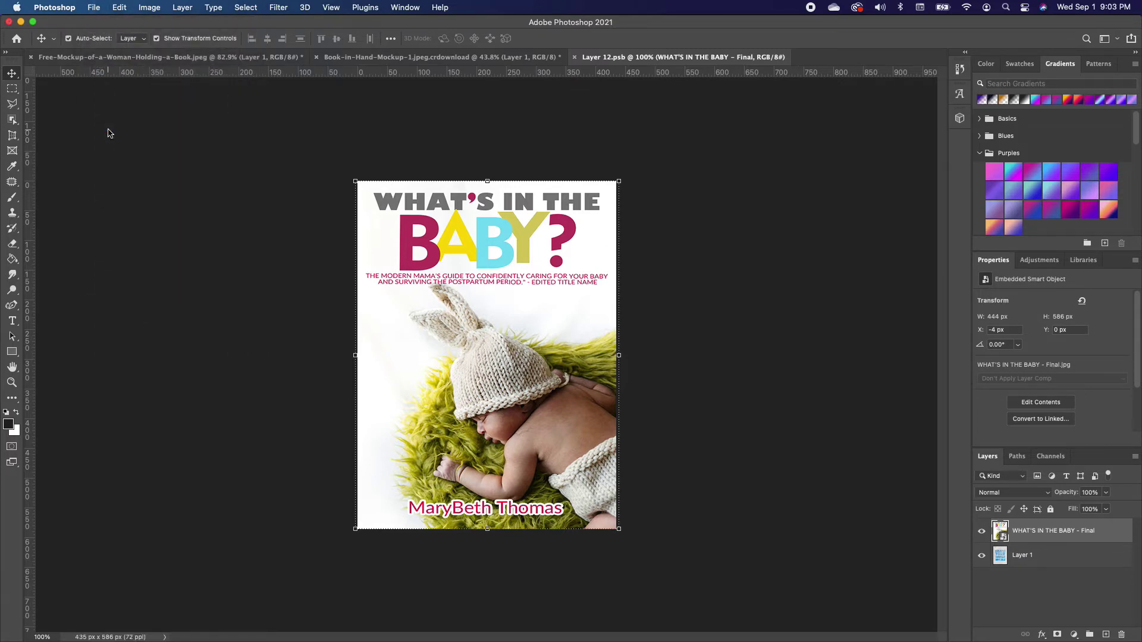
left_click(215, 59)
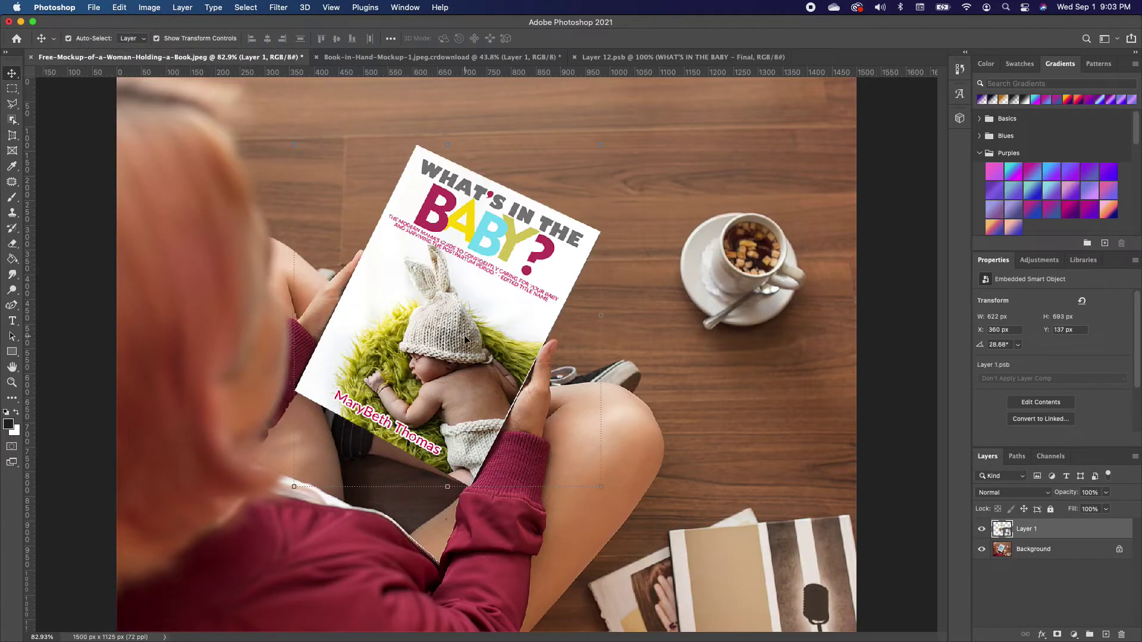
left_click(672, 356)
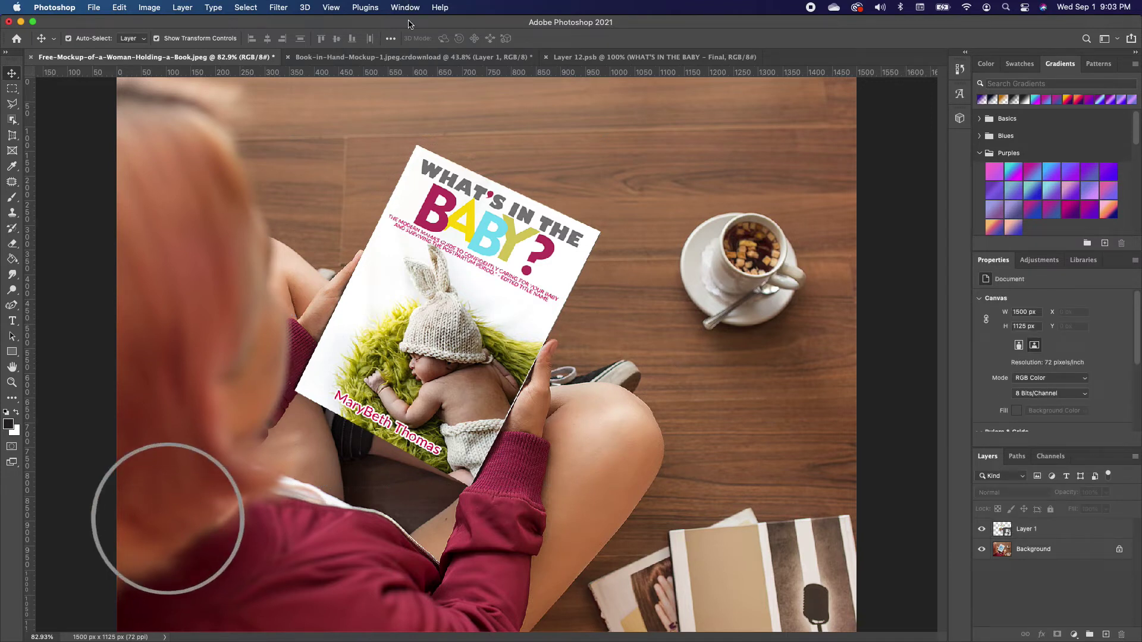
left_click(404, 57)
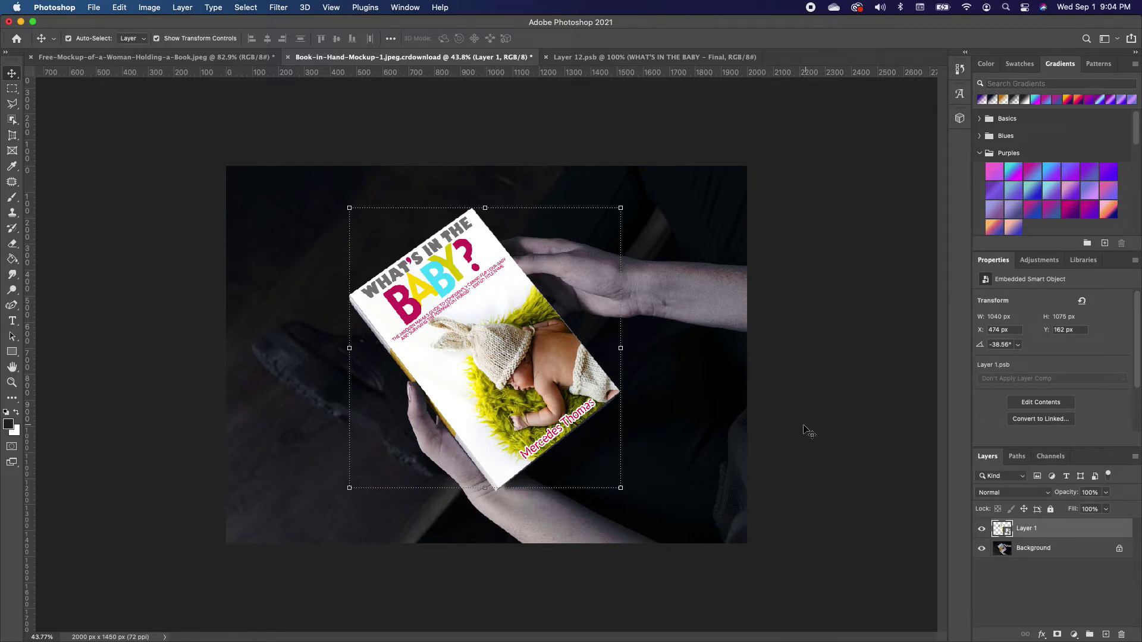
Lower Layer 1 to 20% opacity and add a white layer mask.
left_click(1107, 493)
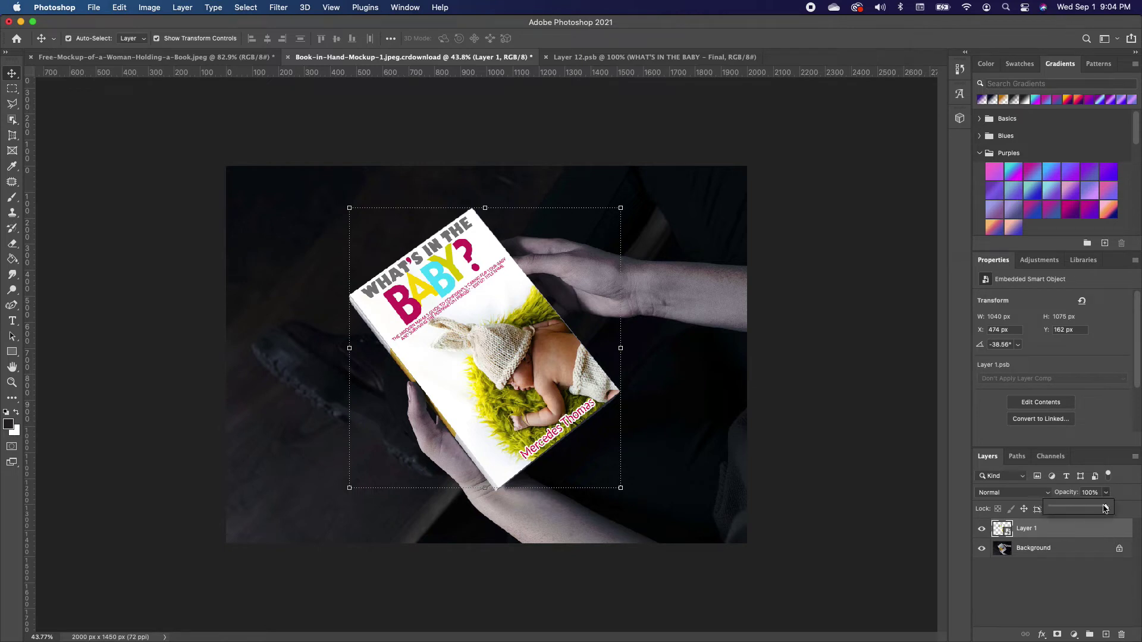
left_click_drag(1106, 509, 1062, 513)
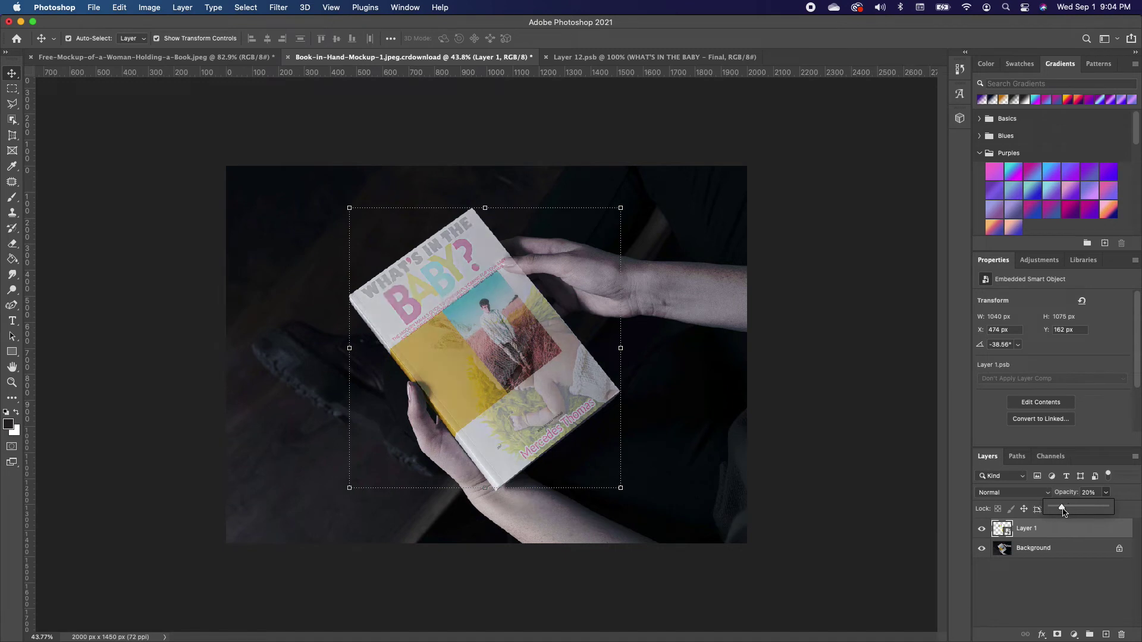
left_click(1056, 634)
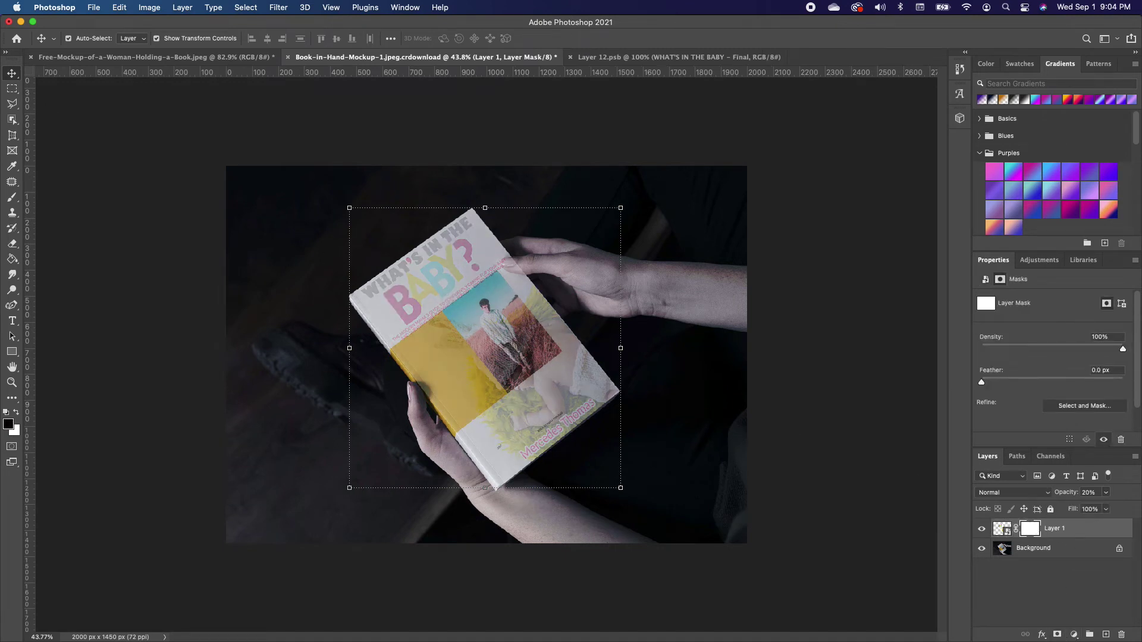
left_click(12, 104)
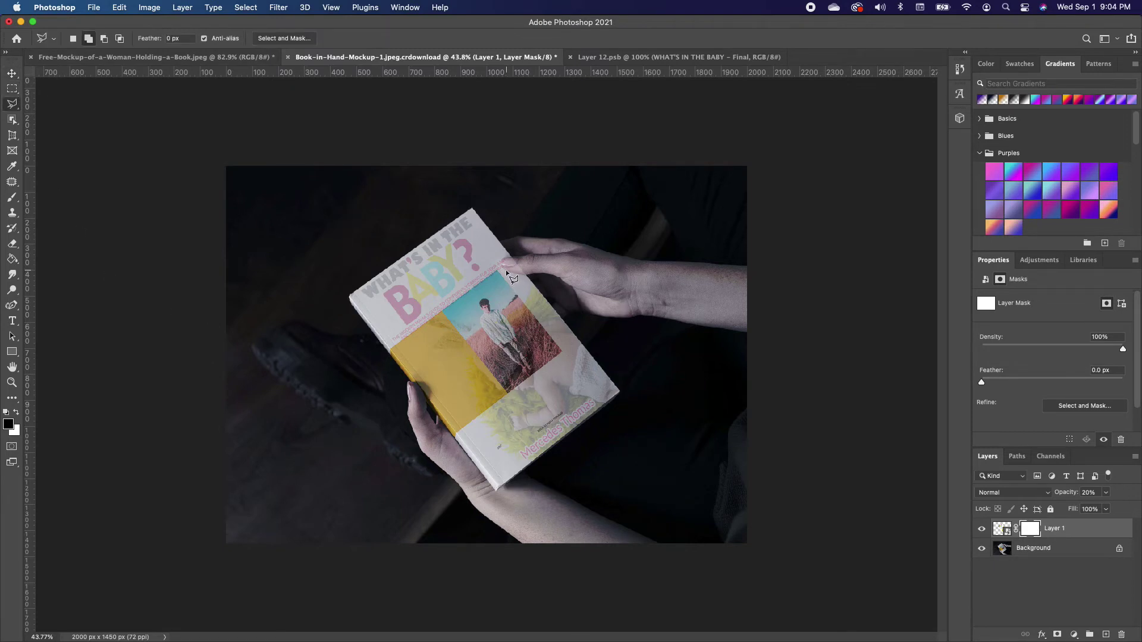
Select the upper thumb tip and paint black on the mask with a 400 px brush.
scroll(505, 270, "up", 5)
scroll(518, 222, "up", 2)
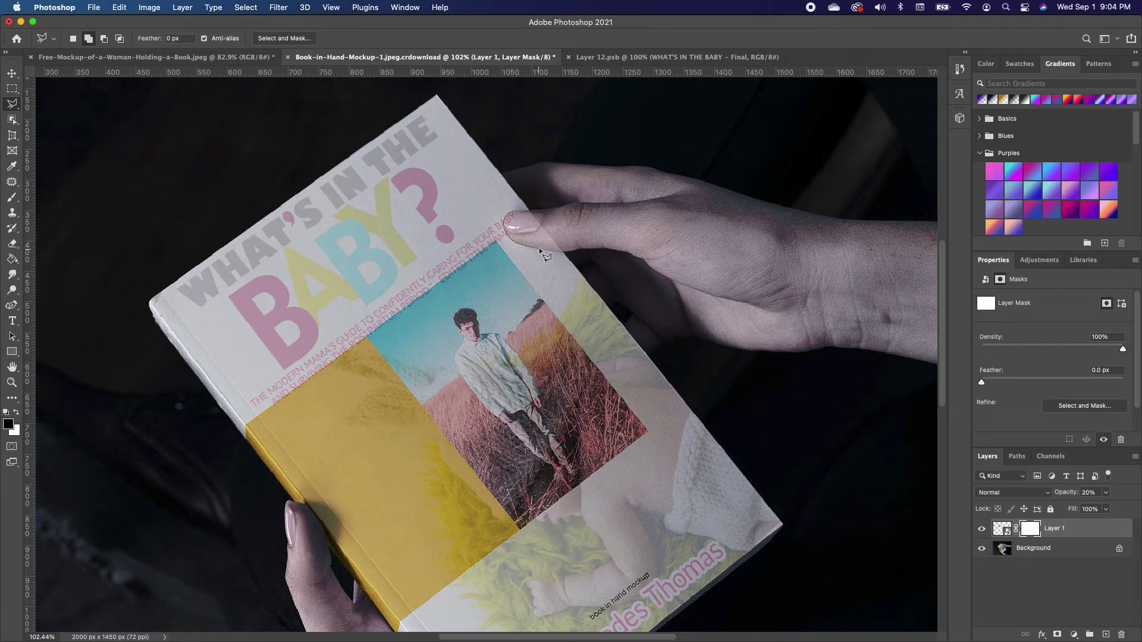
left_click(565, 254)
left_click(531, 212)
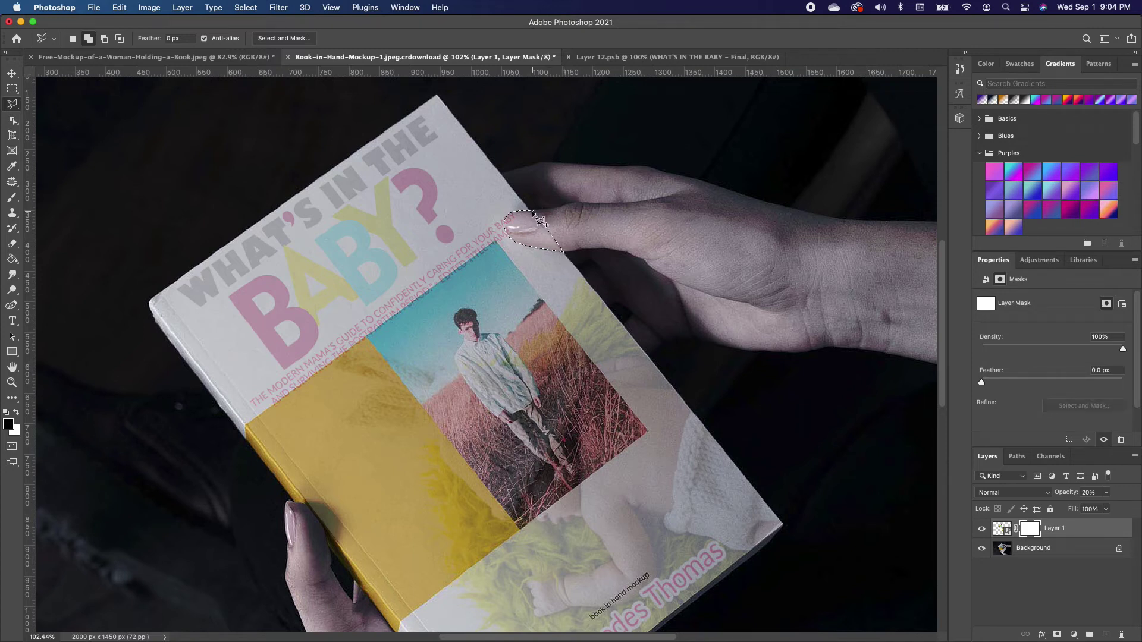
left_click(12, 198)
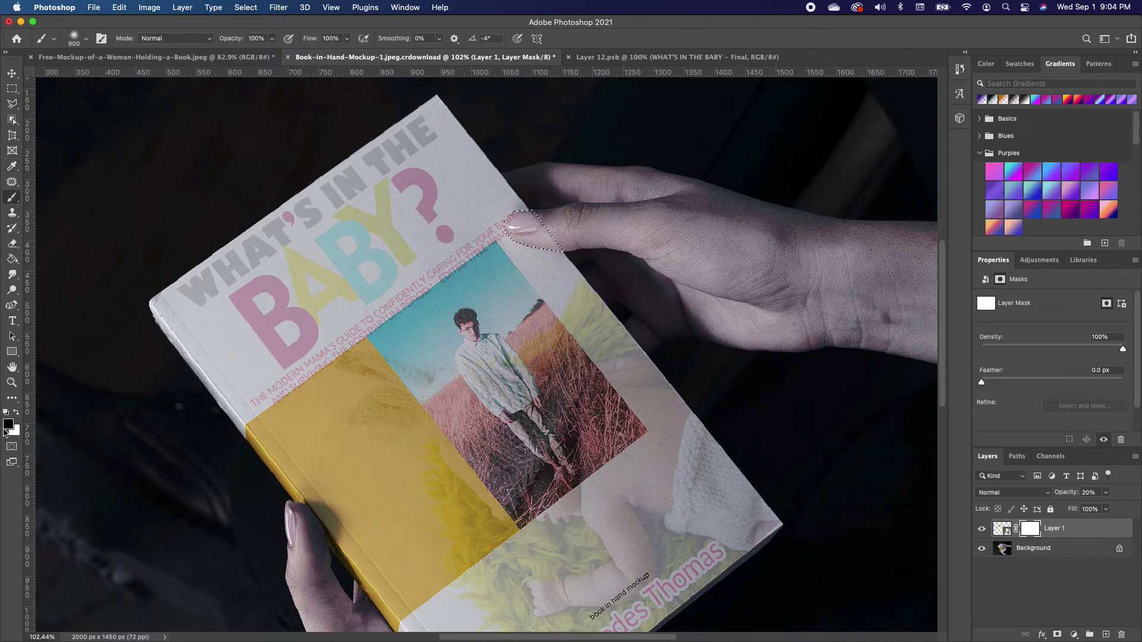
key("x")
left_click(15, 415)
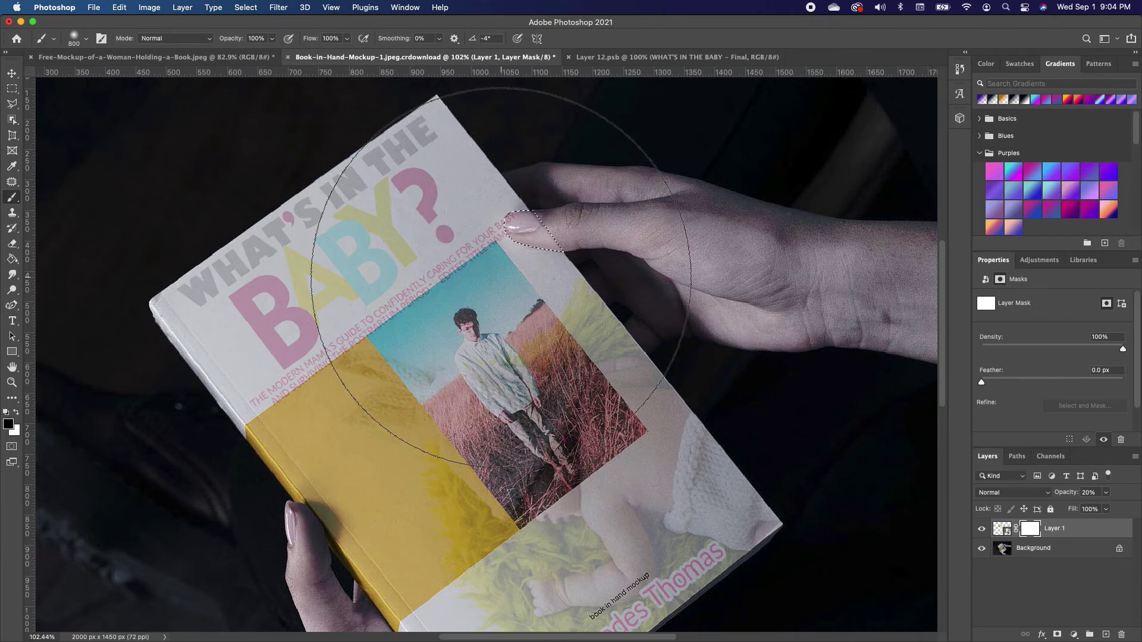
key("bracketleft")
key("bracketleft")
key("bracketleft")
key("bracketleft")
key("bracketleft")
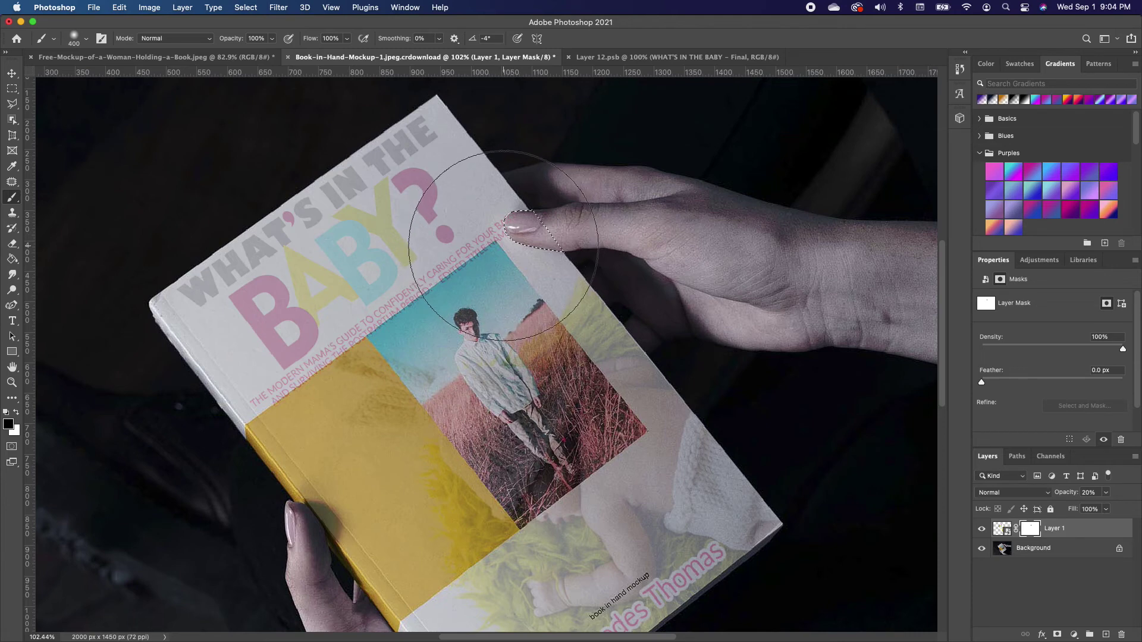
key("super+d")
scroll(464, 274, "right", 3)
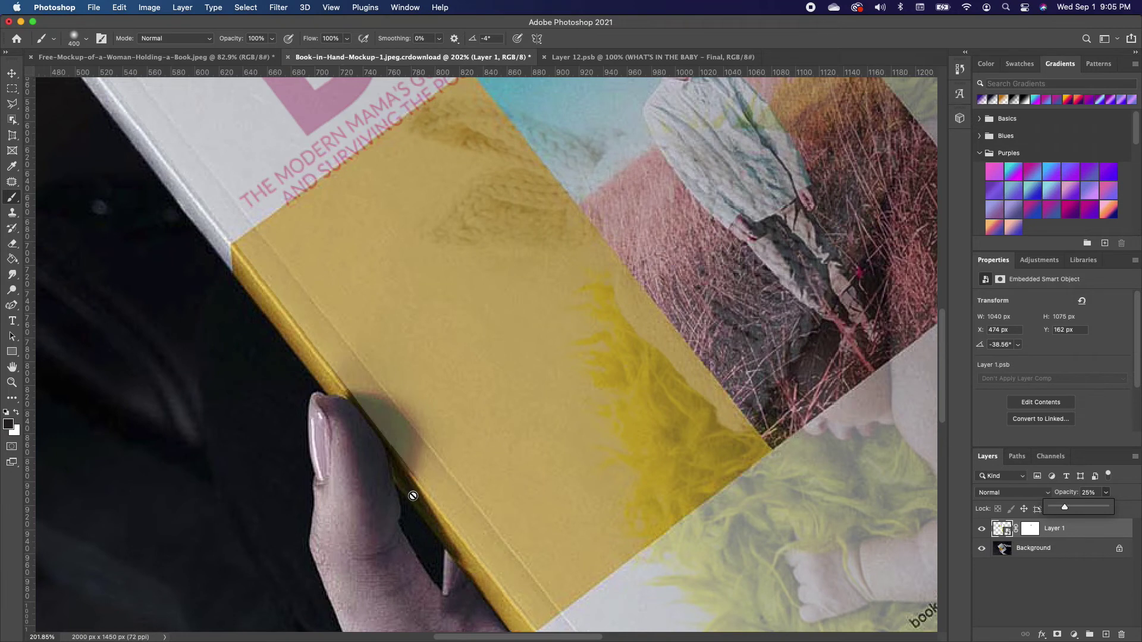
Lasso the shadow area beside the lower thumb, add Layer 2, and restore the cover to full opacity.
left_click(12, 104)
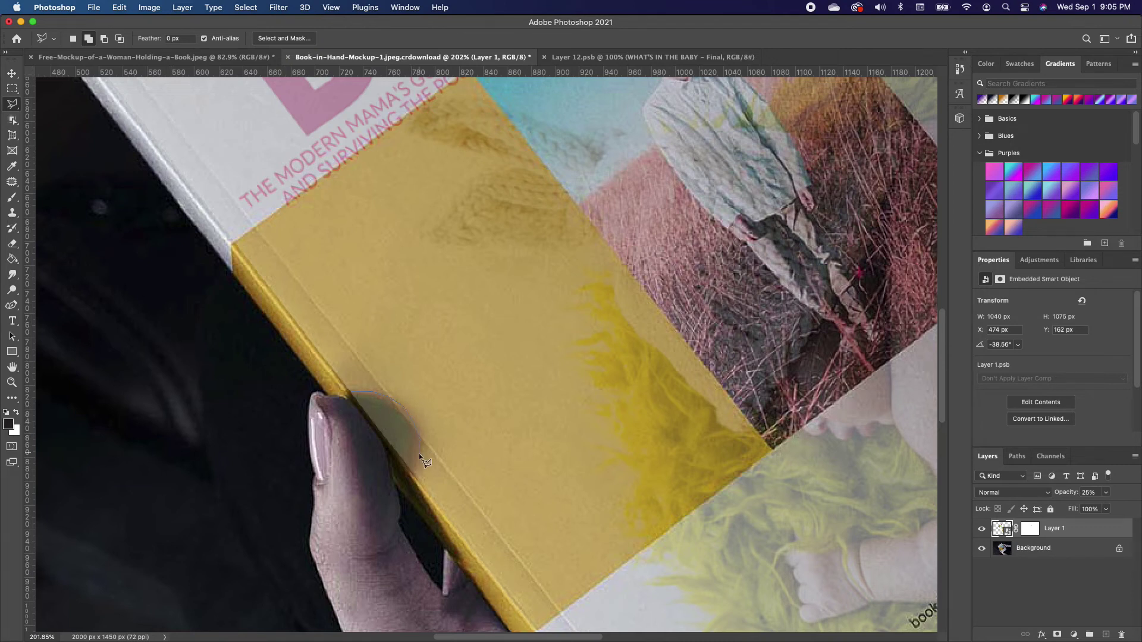
left_click_drag(416, 477, 351, 392)
left_click(1105, 634)
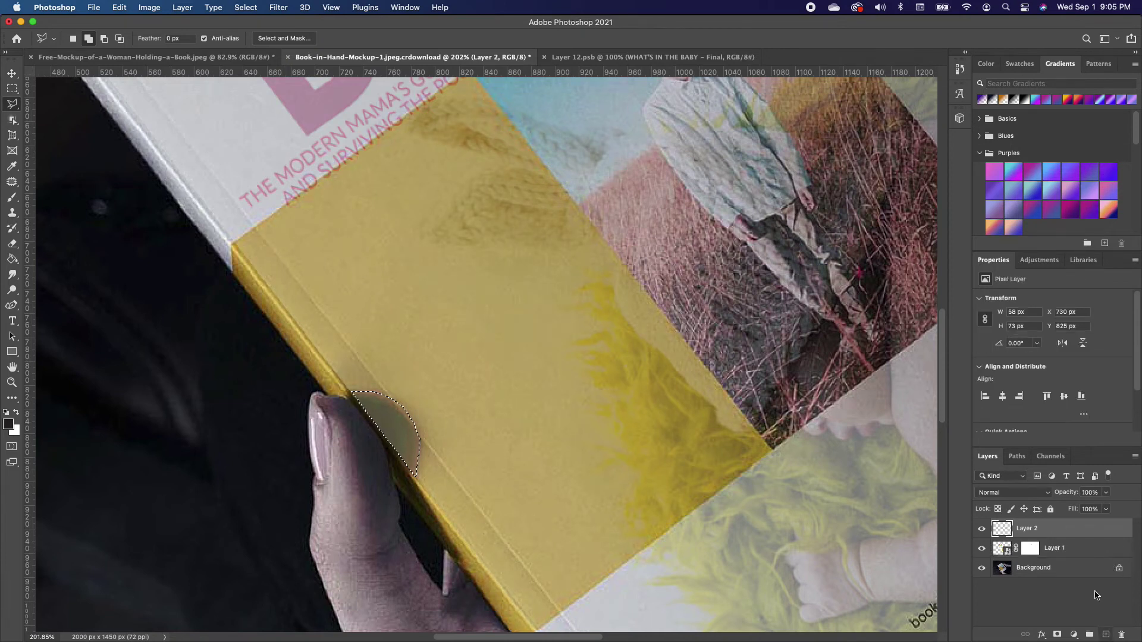
left_click(1022, 547)
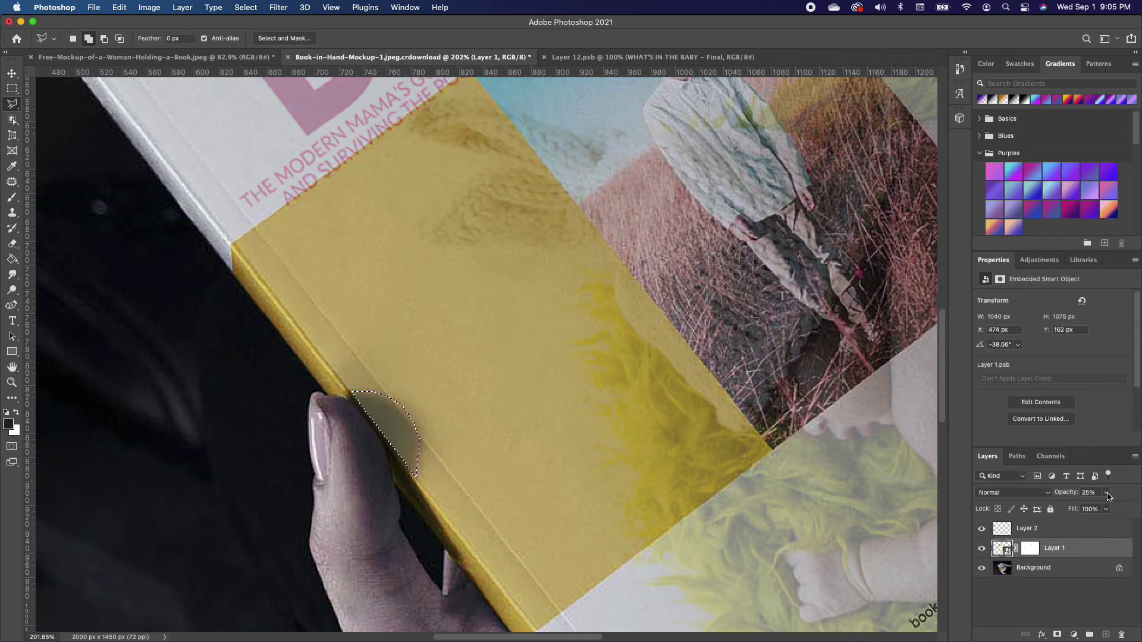
left_click_drag(1105, 492, 1133, 506)
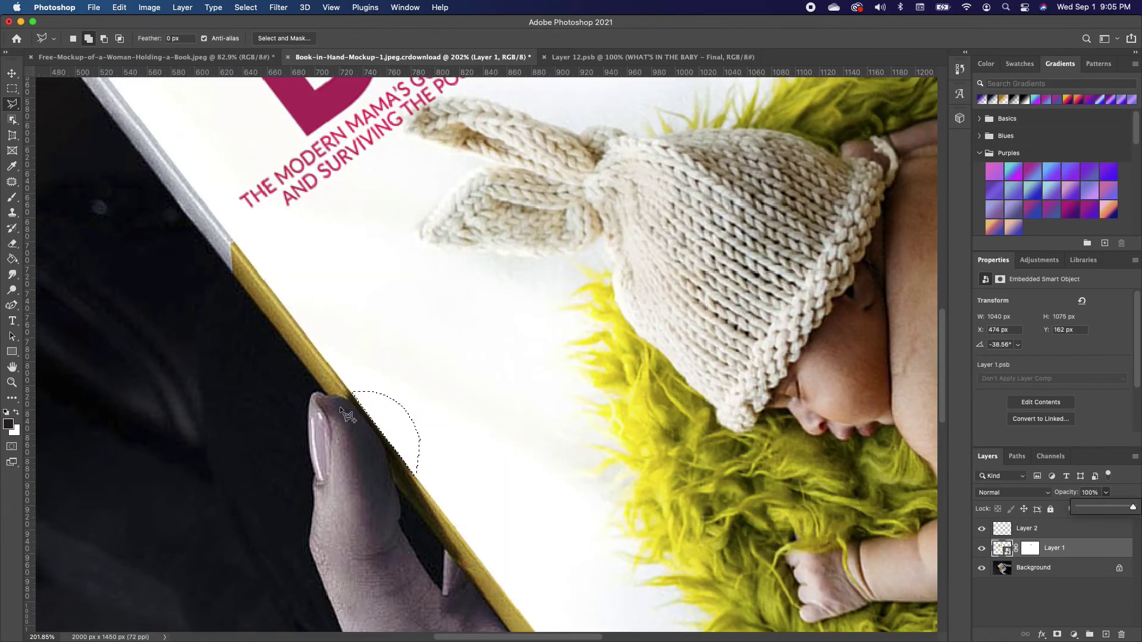
Fill the selection with black on Layer 2 and lower that layer to 55% opacity.
left_click(12, 258)
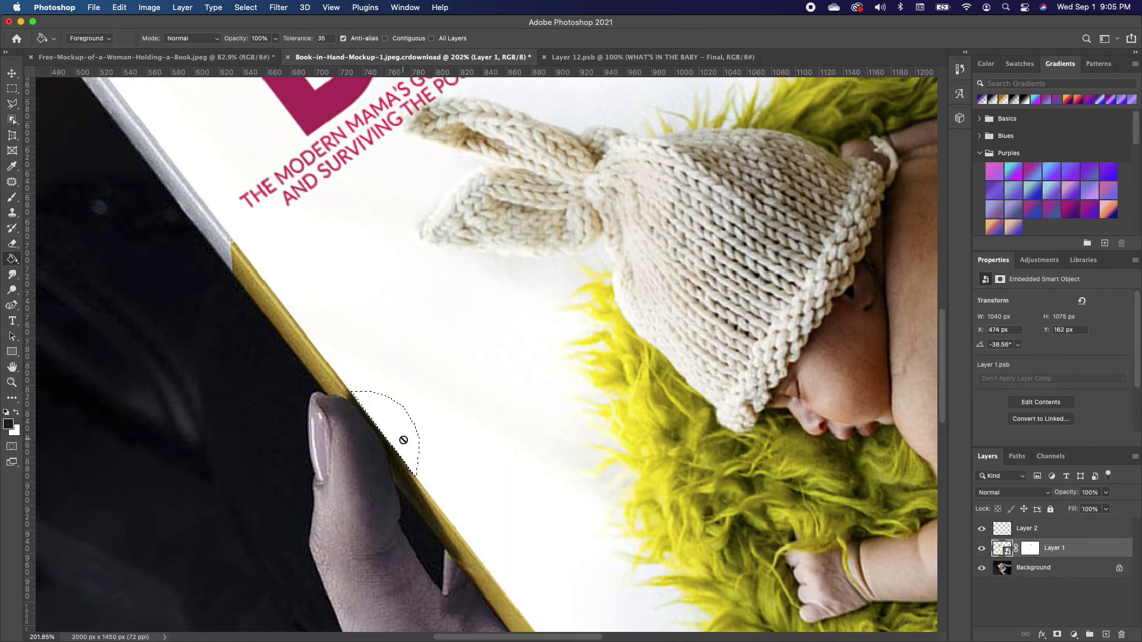
key("alt+bracketright")
left_click(393, 417)
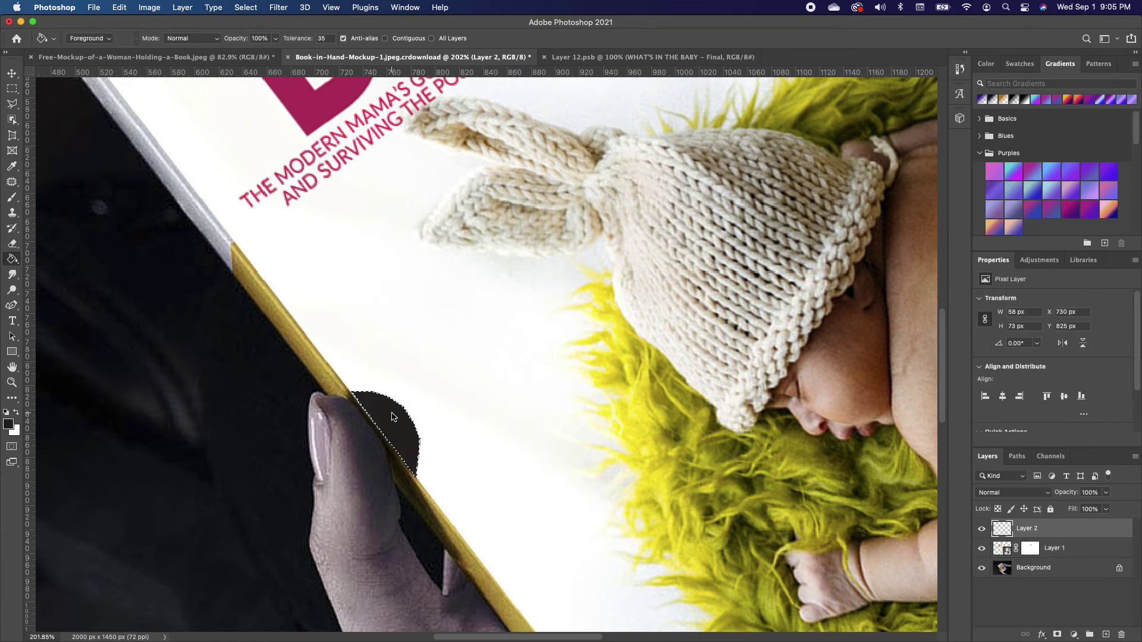
key("super+d")
key("v")
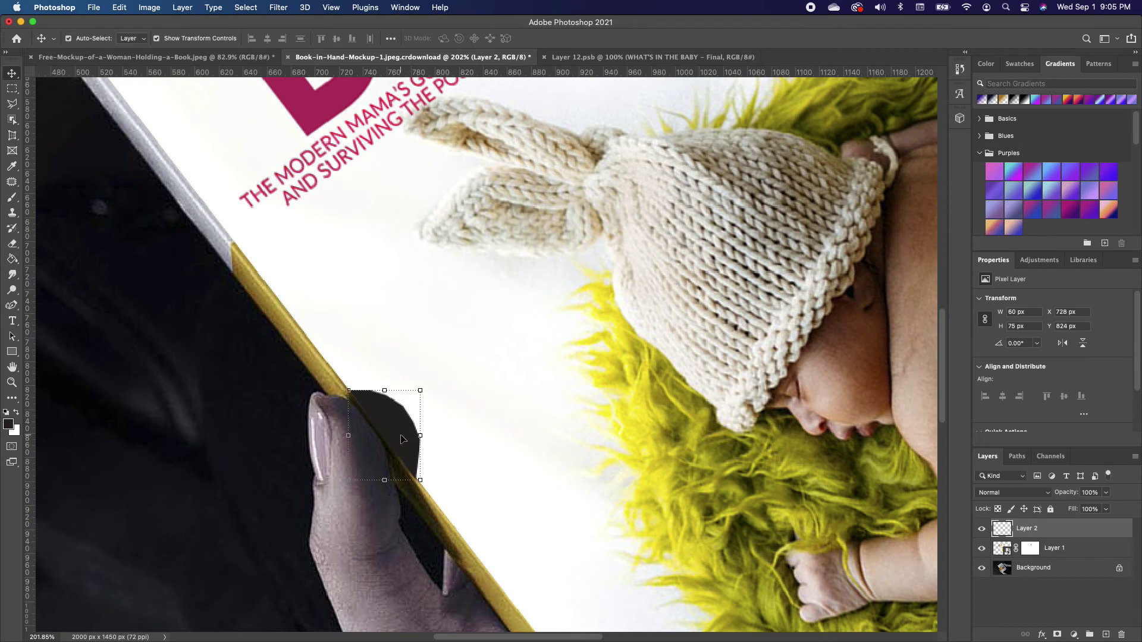
left_click(1106, 493)
mouse_move(1104, 507)
left_mouse_down()
mouse_move(1076, 512)
mouse_move(1088, 515)
left_mouse_up()
Soften the Layer 2 shadow beside the thumb with a roughly 1.6 px Gaussian Blur, then select Layer 1.
left_click(278, 8)
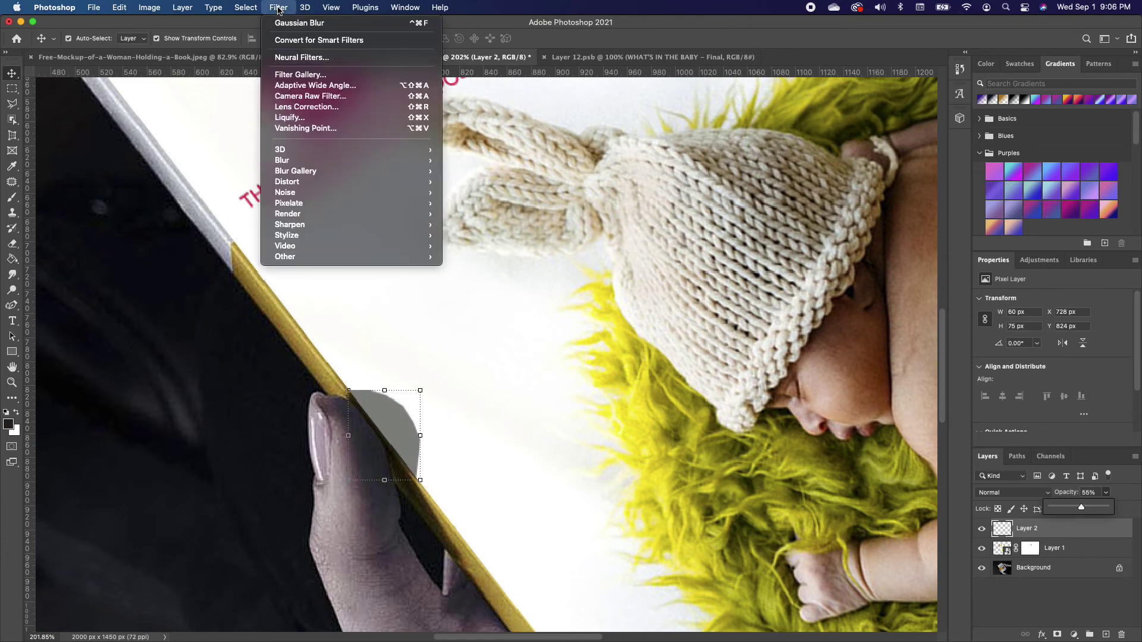
mouse_move(301, 161)
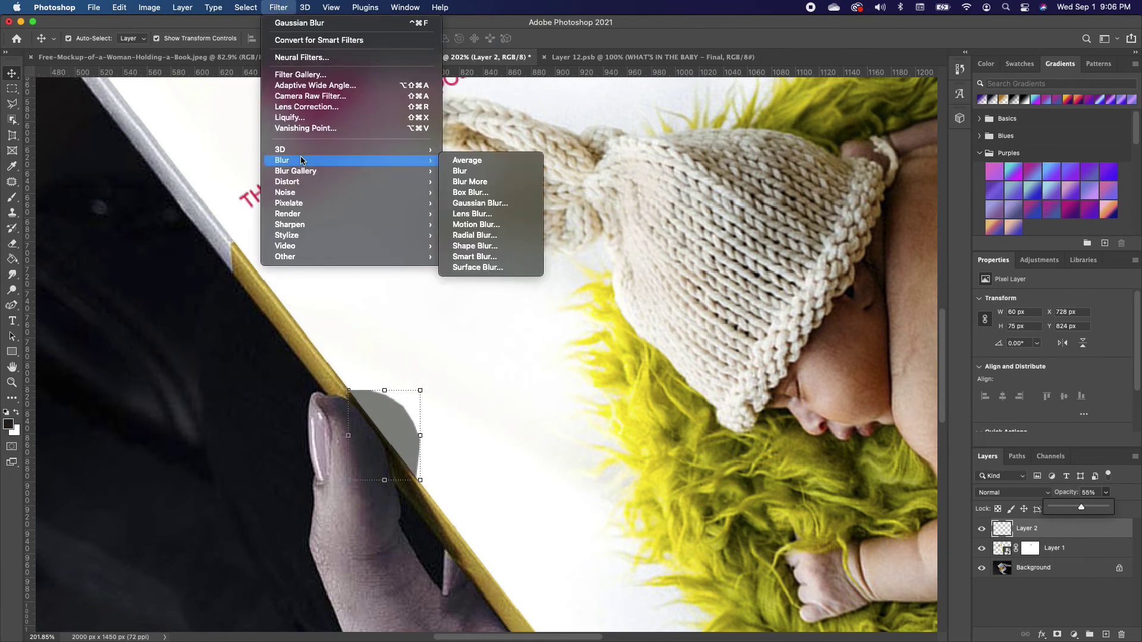
left_click(476, 203)
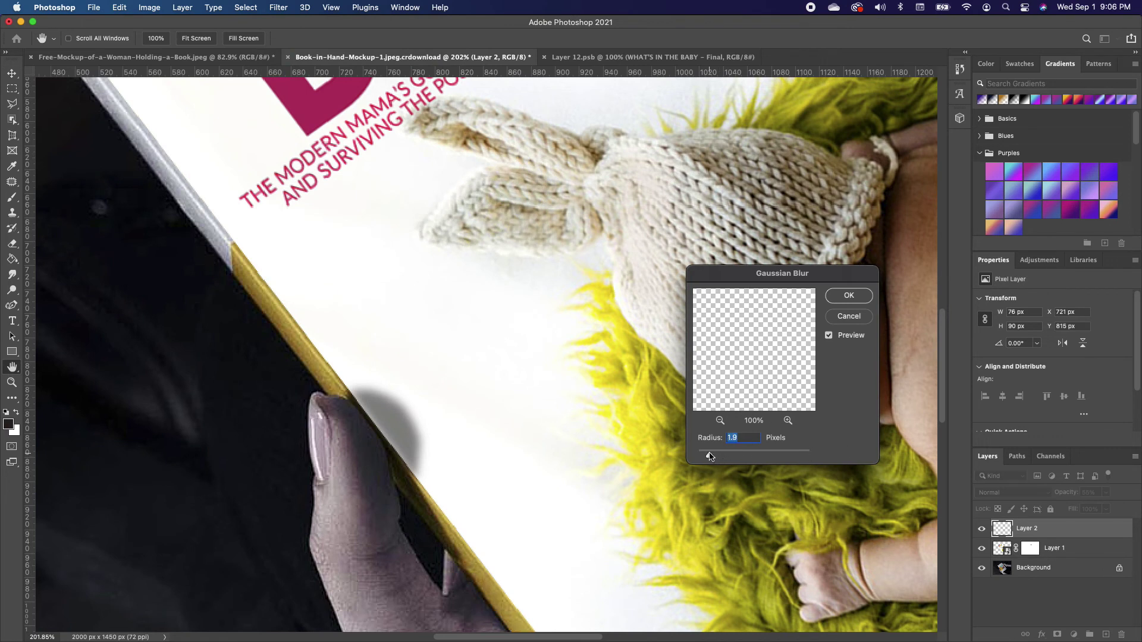
left_click_drag(709, 456, 710, 456)
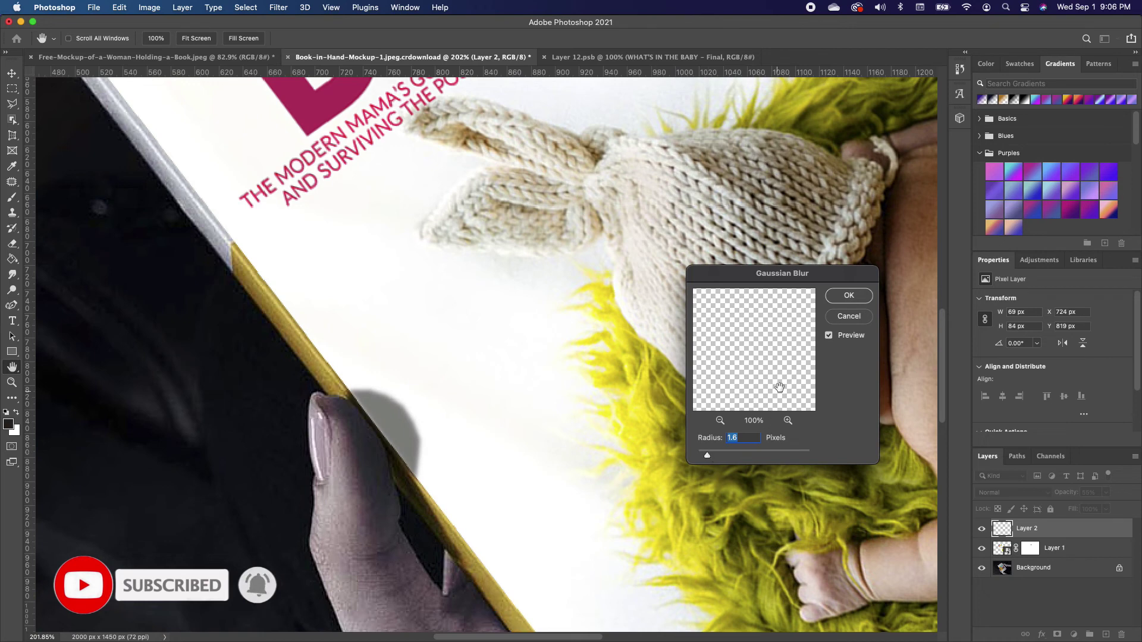
left_click(849, 295)
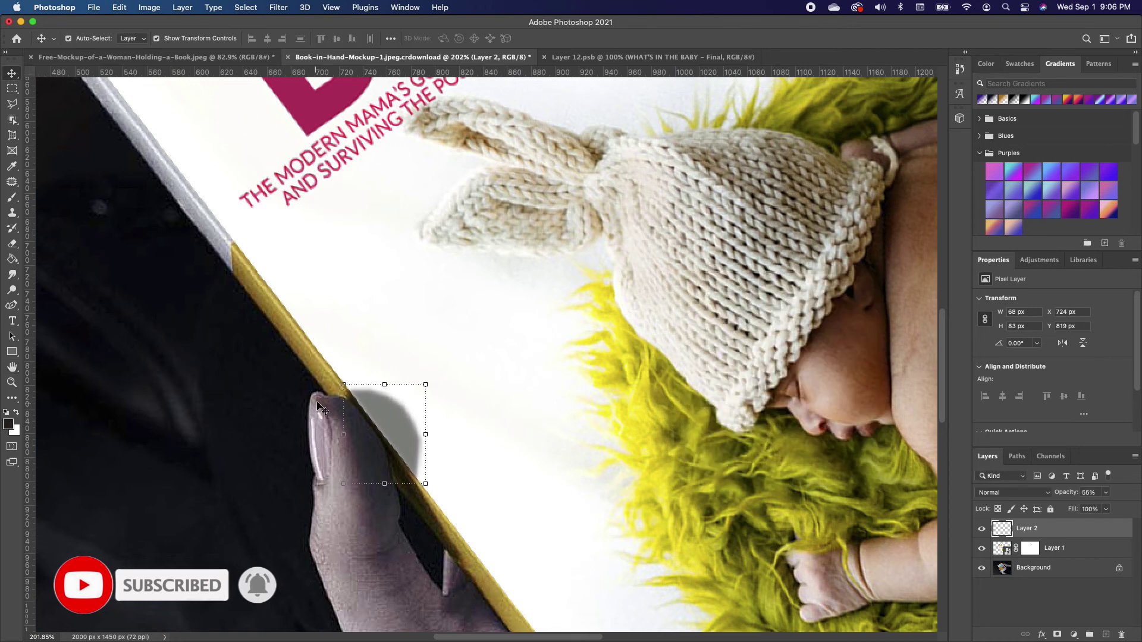
scroll(440, 411, "down", 5)
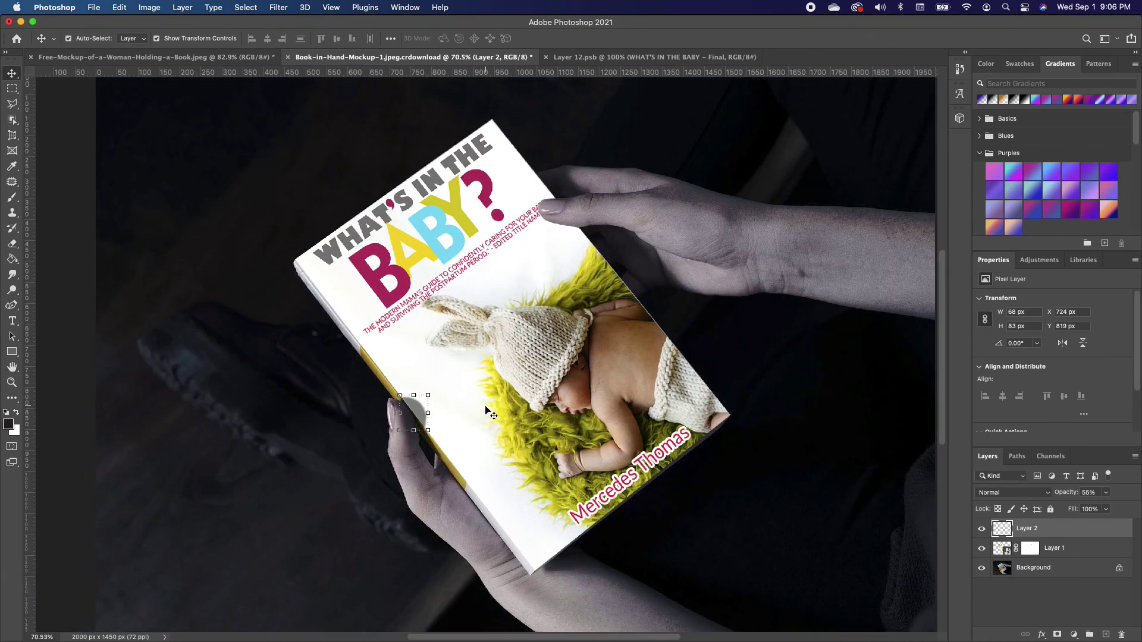
left_click(547, 439)
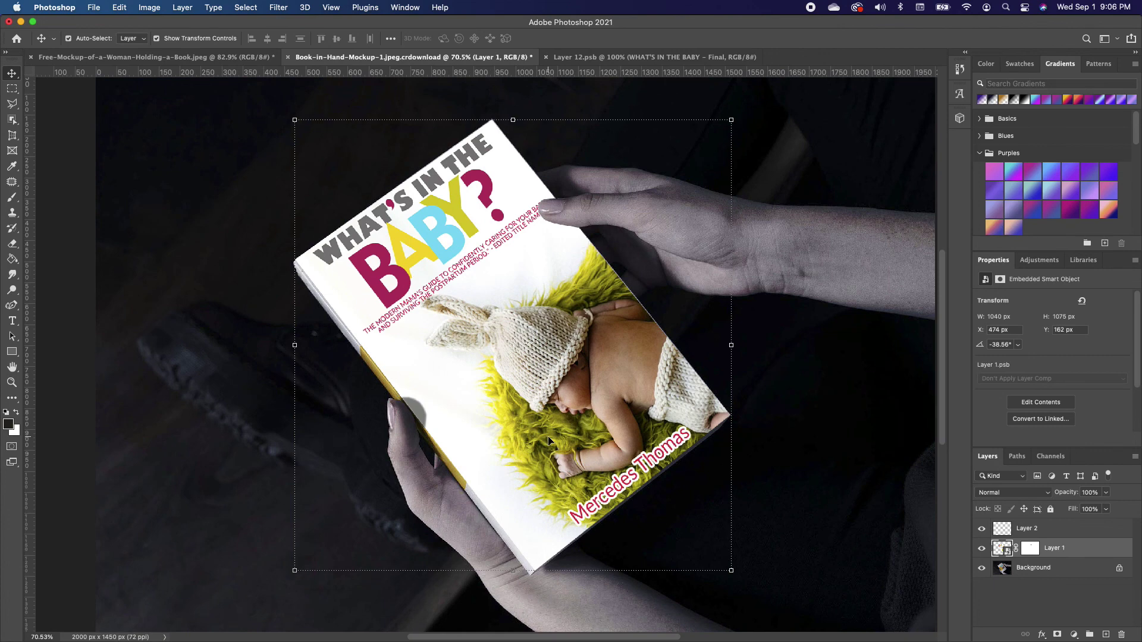